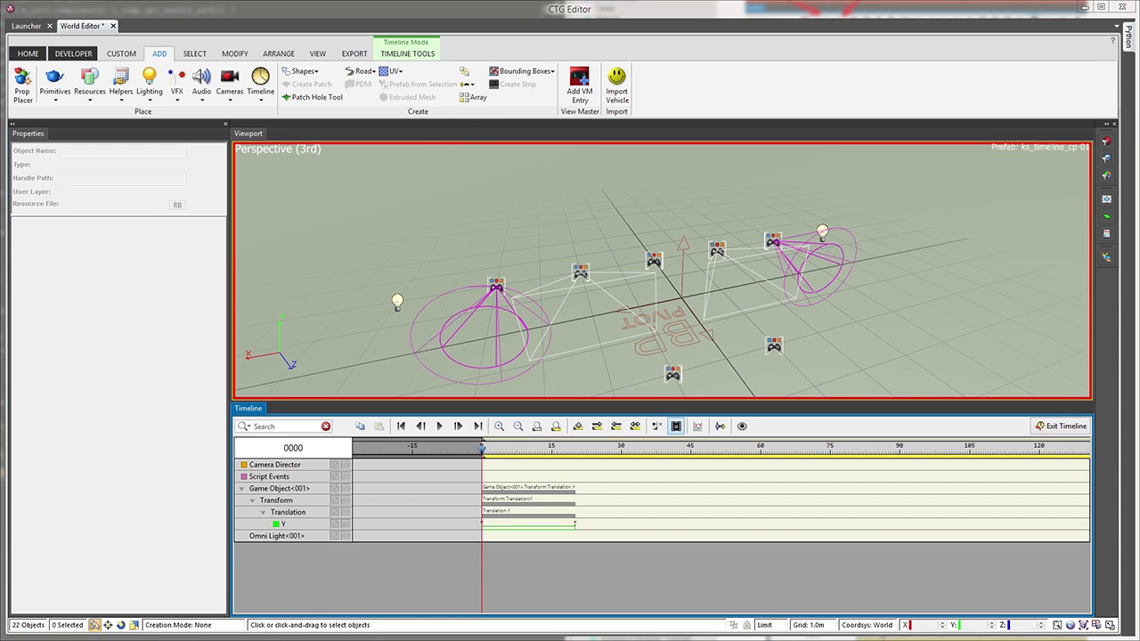
- Preview Game Object<001>'s Y translation by scrubbing the timeline to frame 5 and back to frame 0
middle_drag(539, 588, 460, 582)
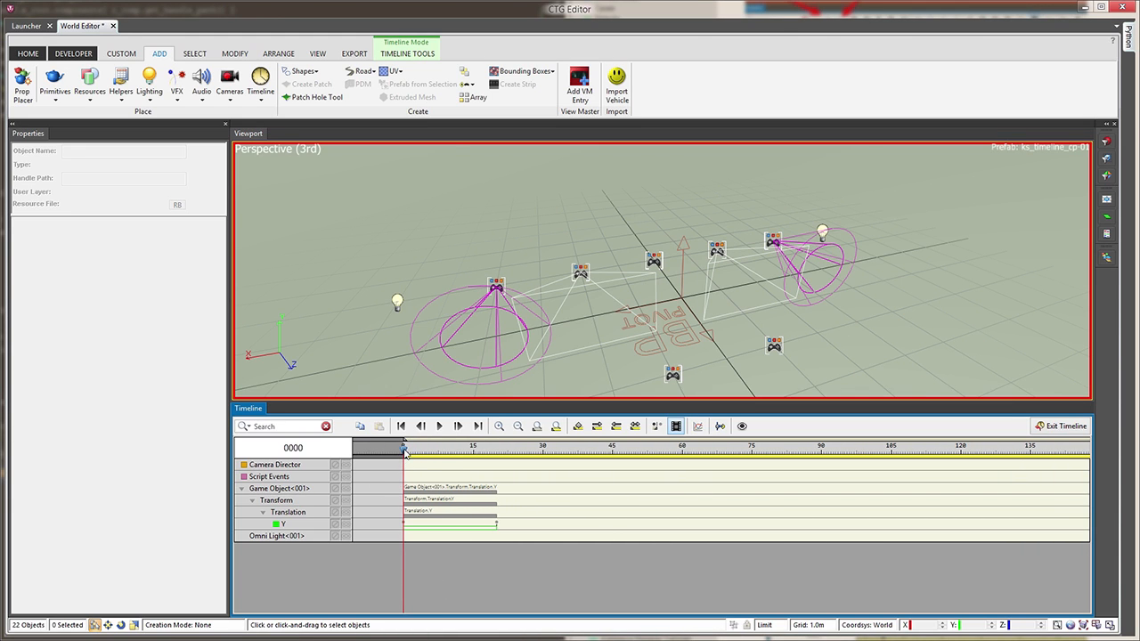
mouse_move(405, 452)
mouse_down()
mouse_move(520, 459)
mouse_move(404, 454)
mouse_move(426, 454)
mouse_up()
click(283, 525)
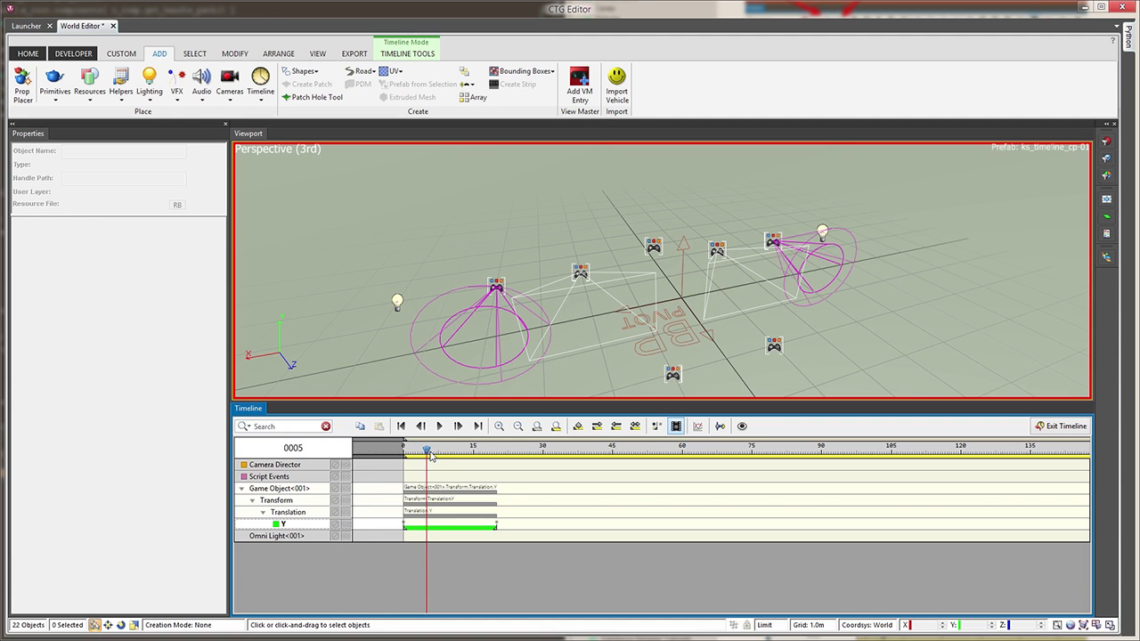
drag(427, 451, 403, 453)
- Copy the keyframe at frame 0 of Game Object<001>'s Translation Y track
click(403, 524)
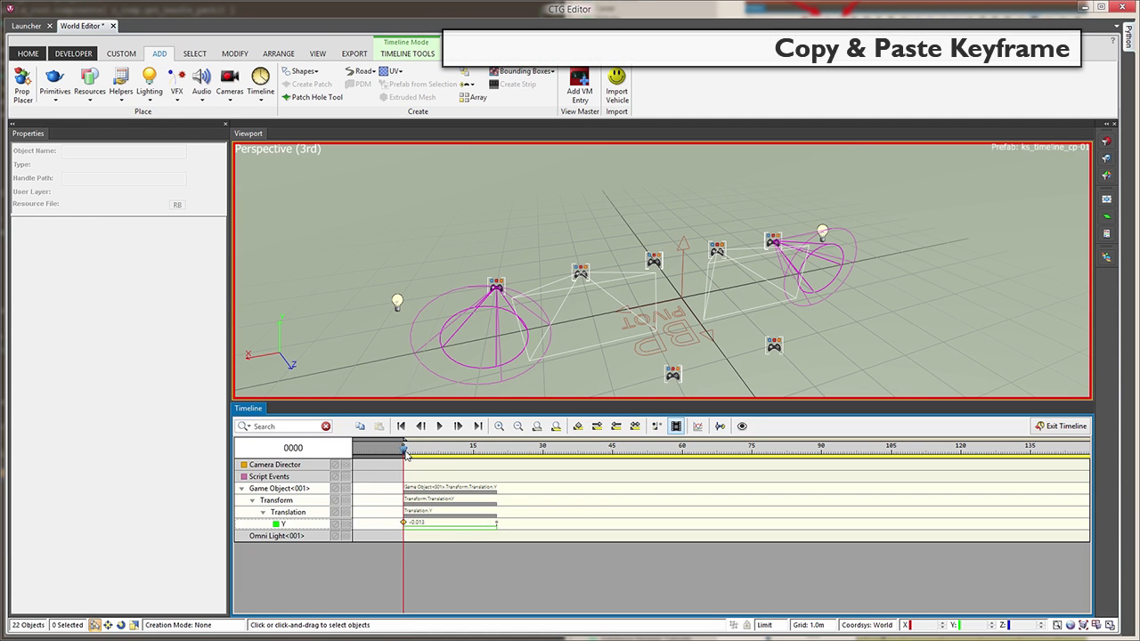
click(360, 429)
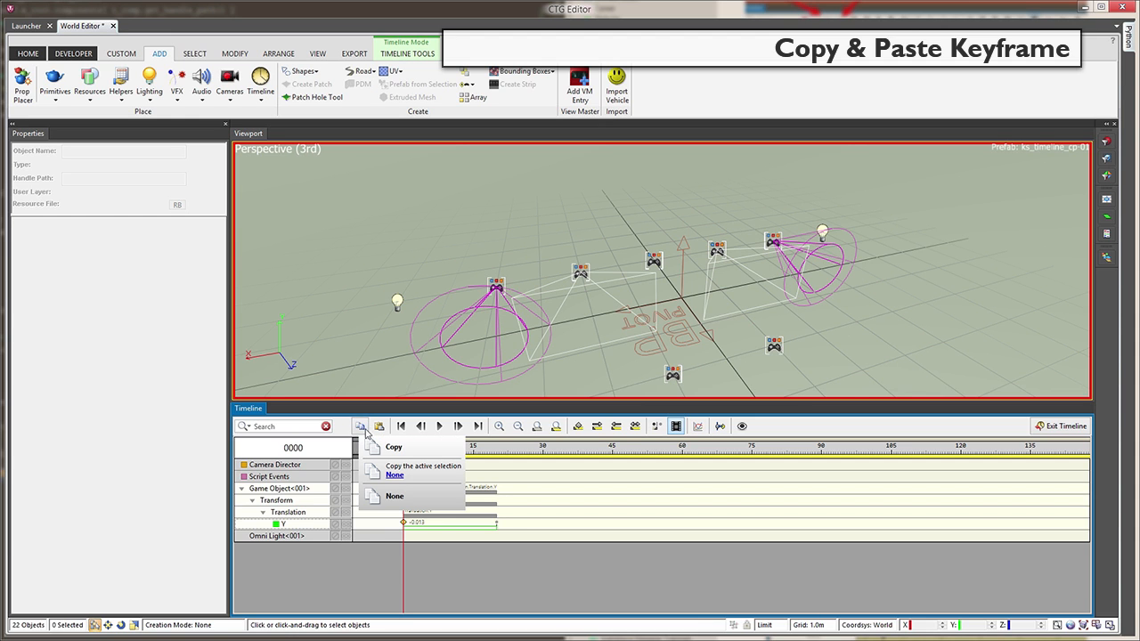
click(362, 427)
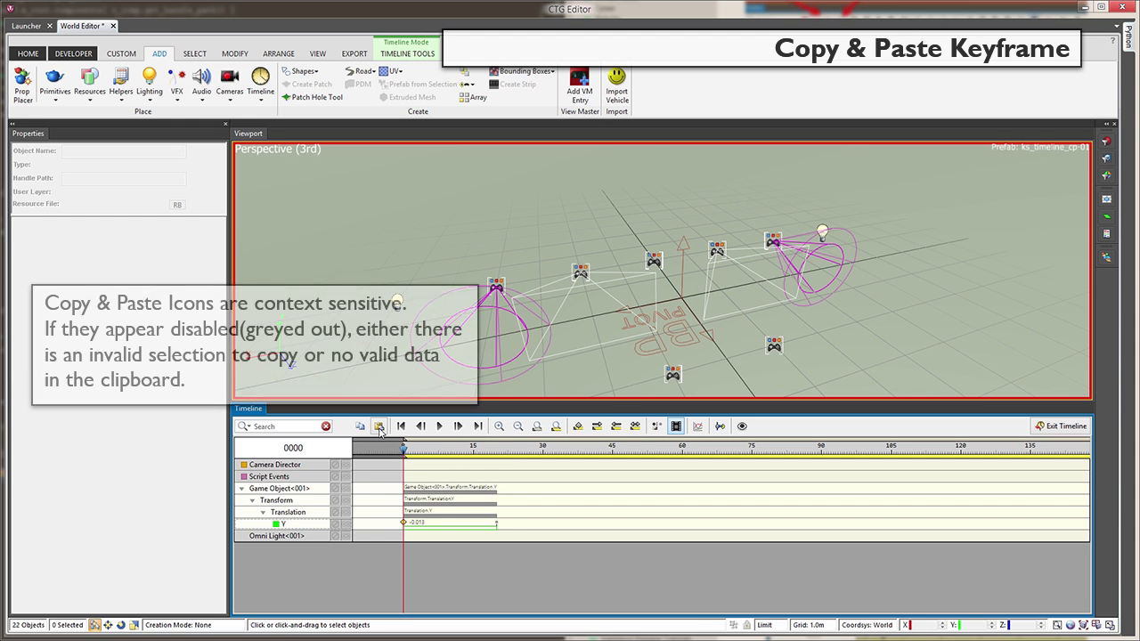
- Paste the copied keyframe into Game Object<001>'s Translation Y track at frame 30
drag(406, 454, 545, 467)
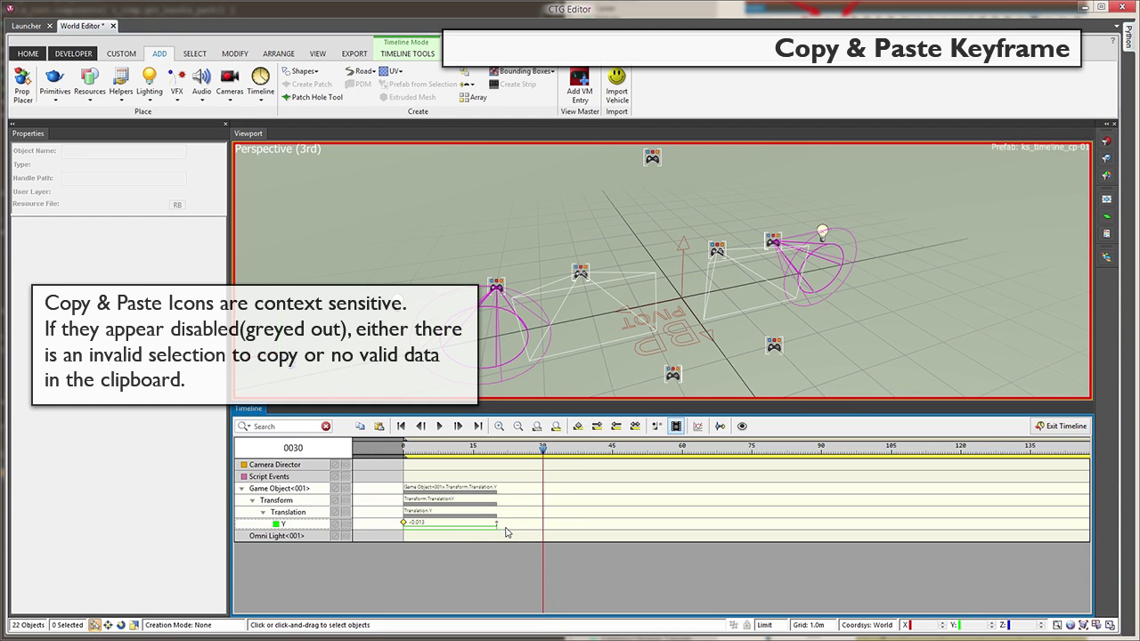
click(289, 526)
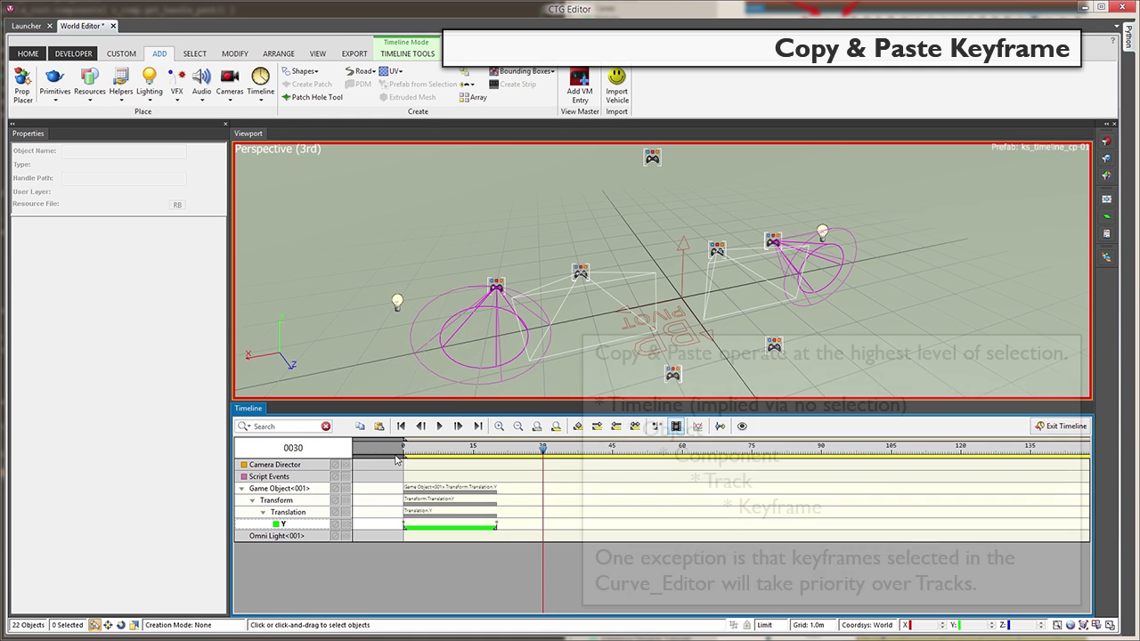
click(378, 427)
click(377, 429)
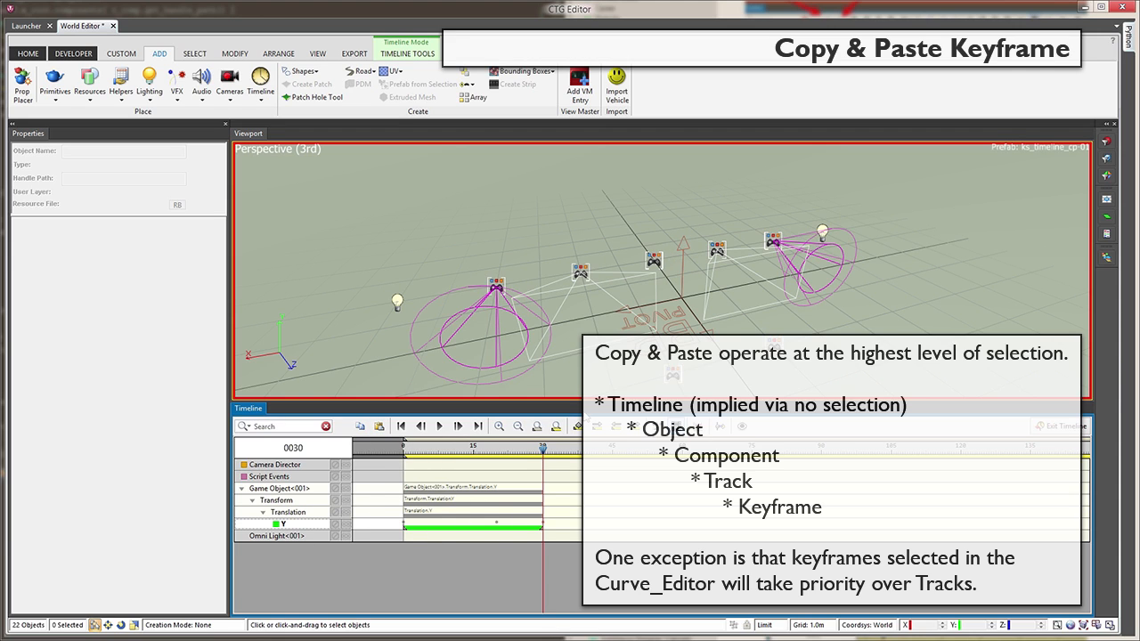
- Return to frame 0, show the Y track in the Curve Editor, and copy its keyframes at frames 20 and 30
drag(544, 459, 404, 463)
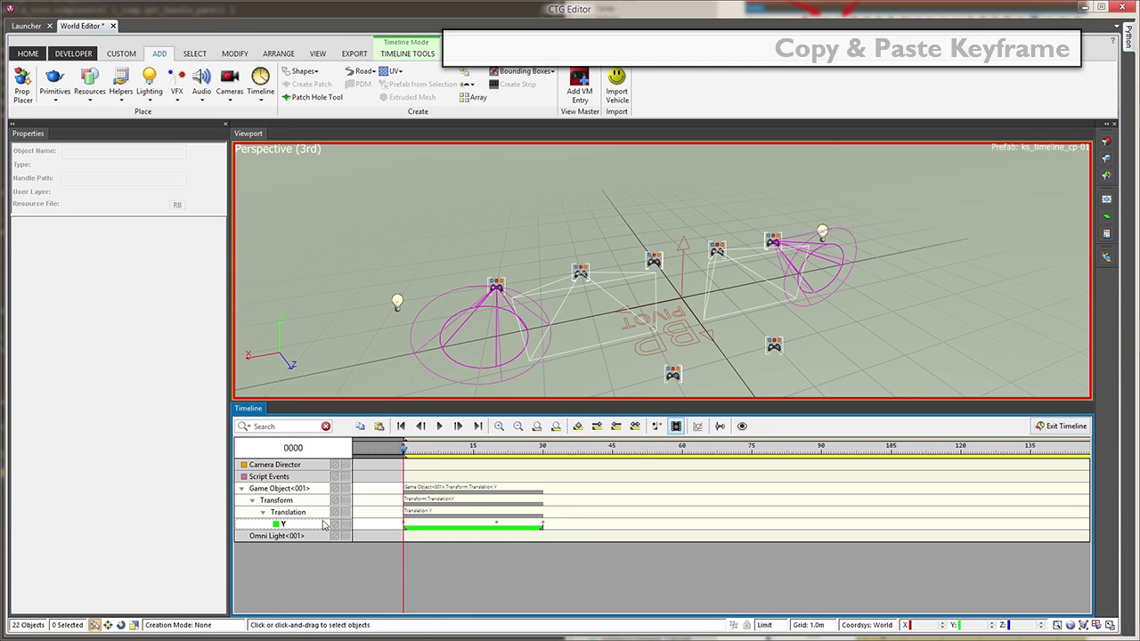
click(697, 425)
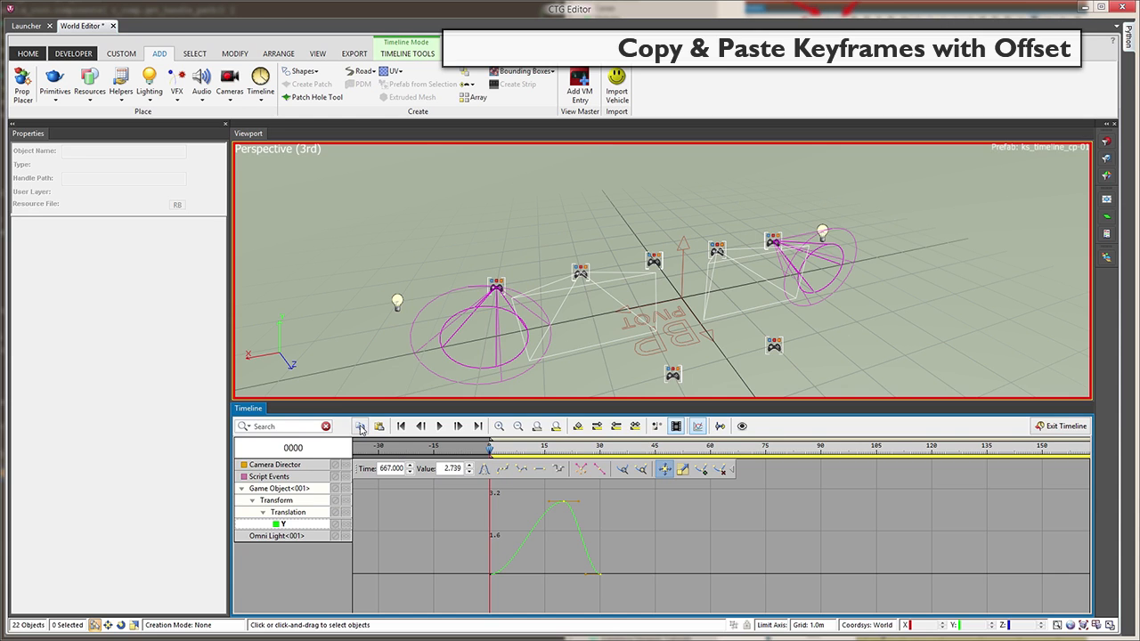
middle_drag(545, 558, 524, 559)
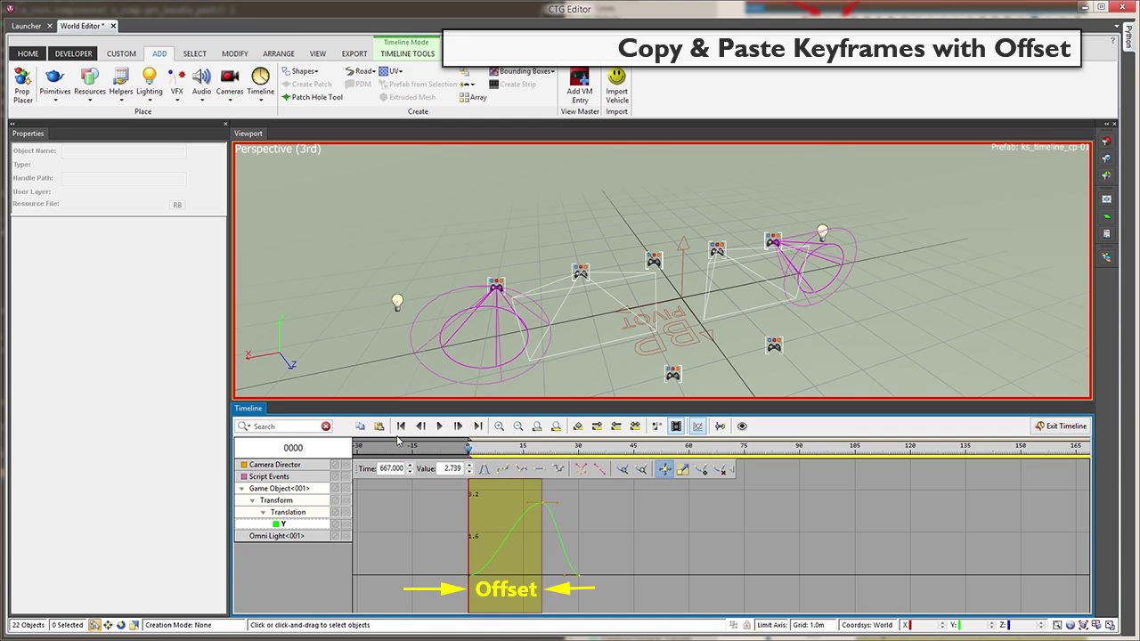
- Paste the copied keyframes into the Y track four times in a row from frame 30, extending the curve to frame 150
click(458, 428)
click(457, 428)
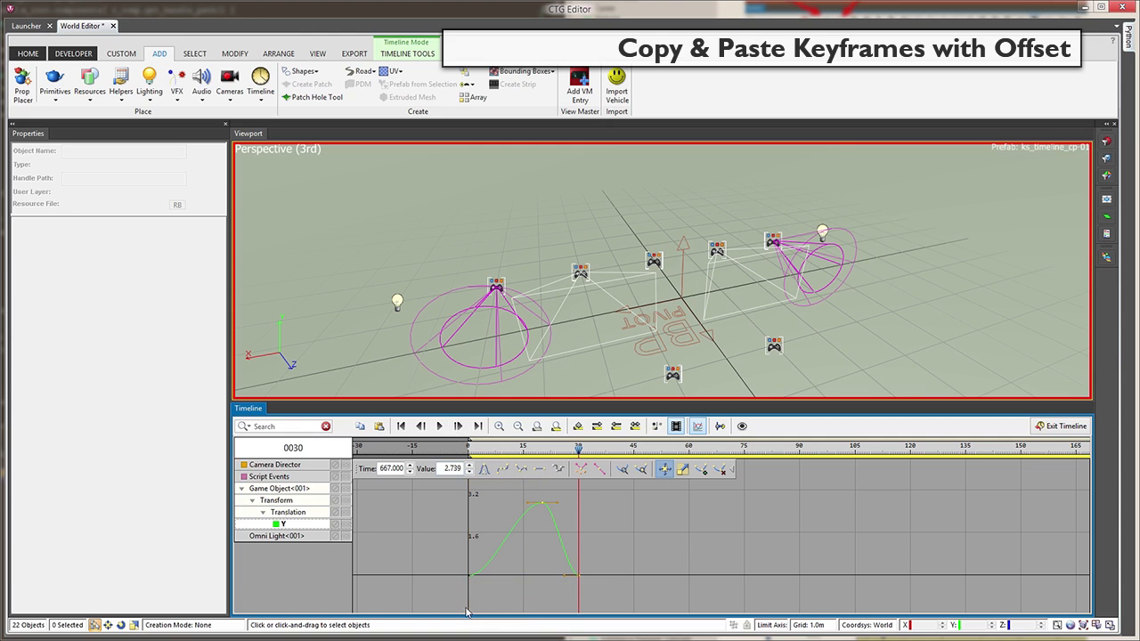
click(621, 549)
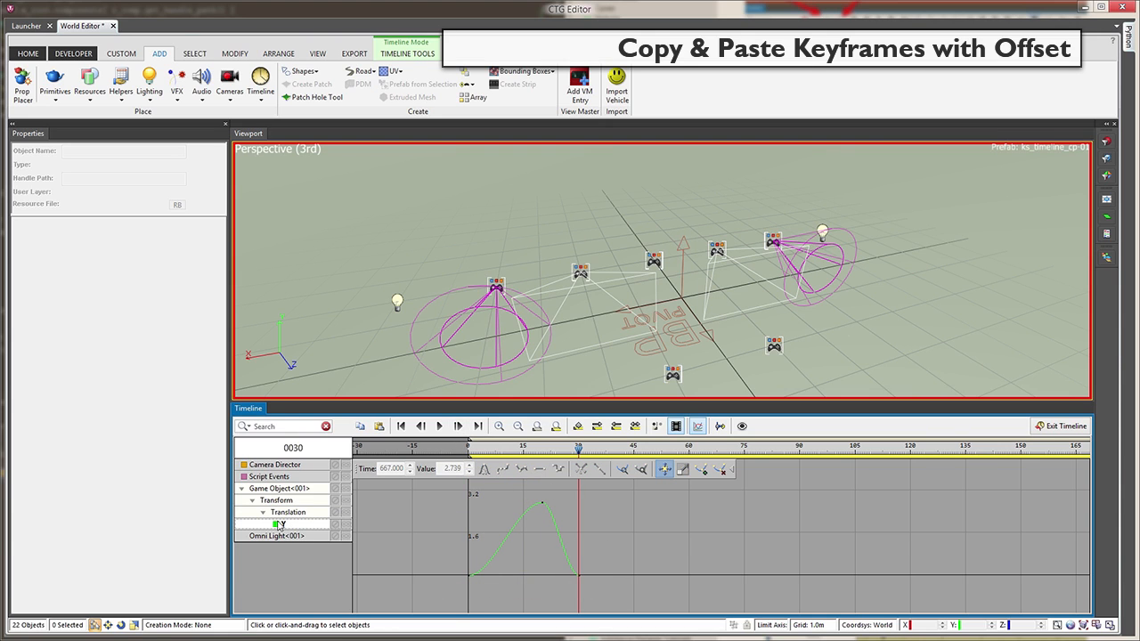
click(380, 426)
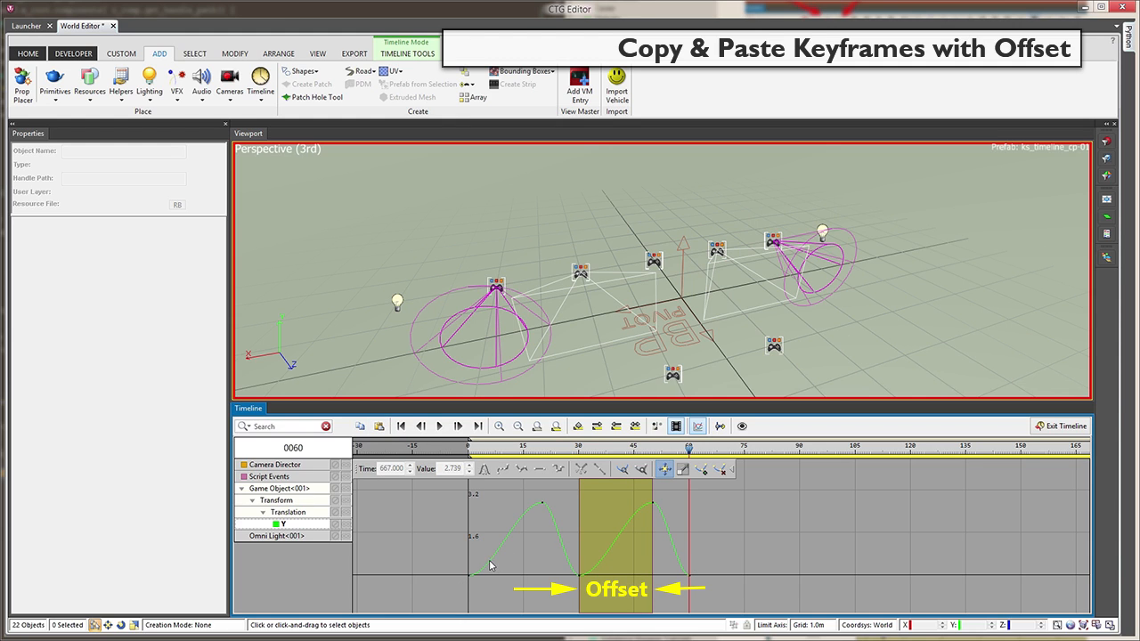
click(381, 428)
click(380, 427)
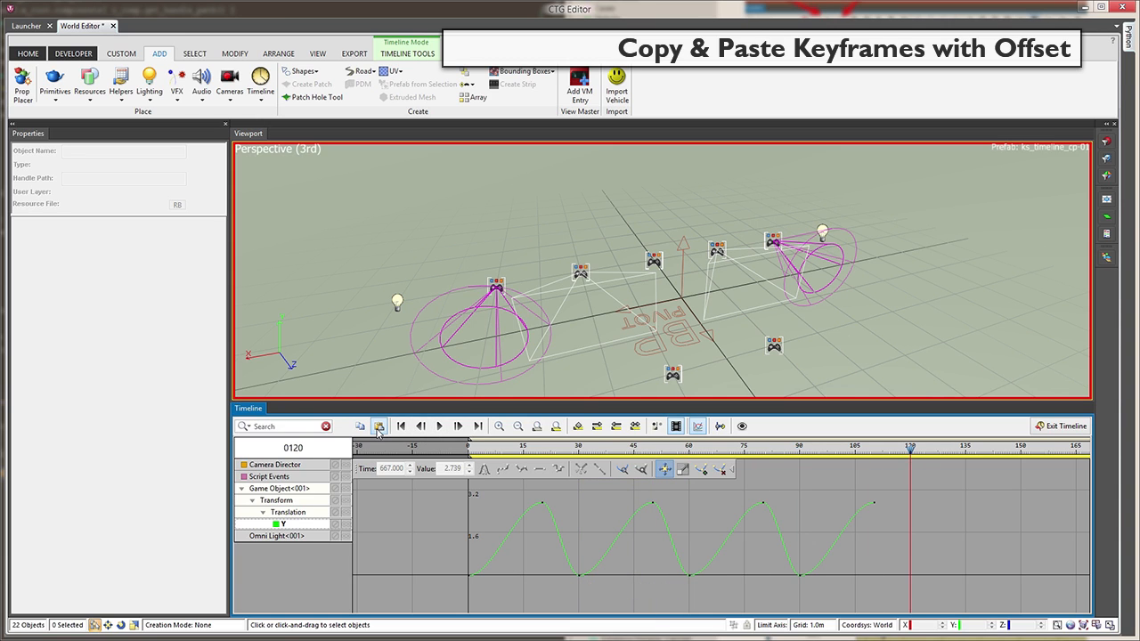
click(380, 427)
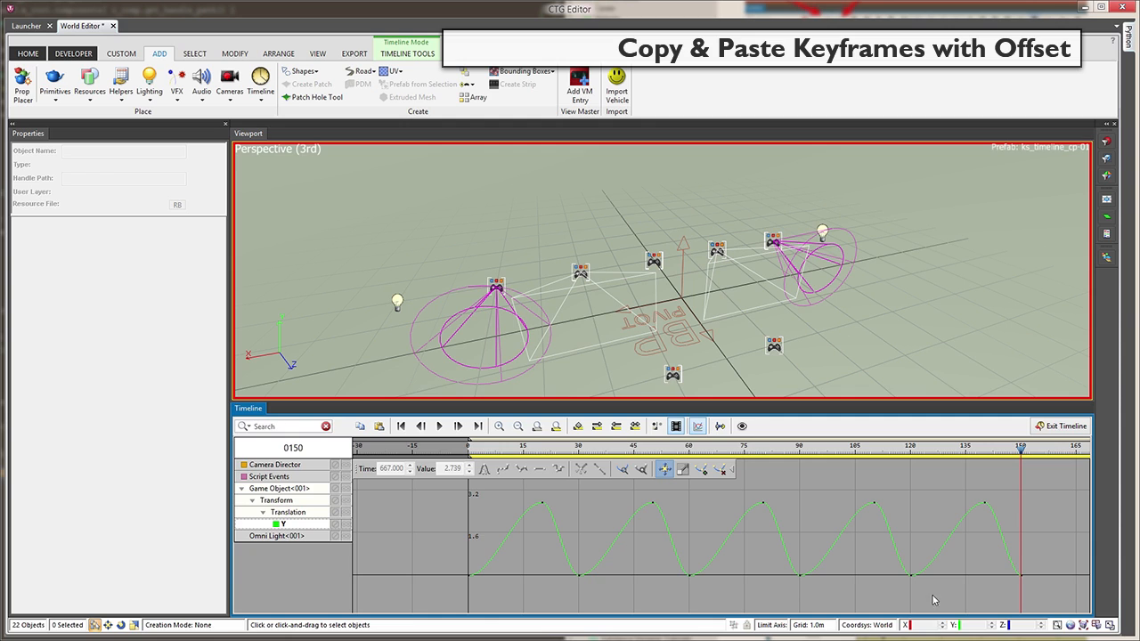
- Copy the Y curve's last keyframe at frame 150 and paste its value onto the peak keyframe at frame 110
drag(1004, 571, 1056, 600)
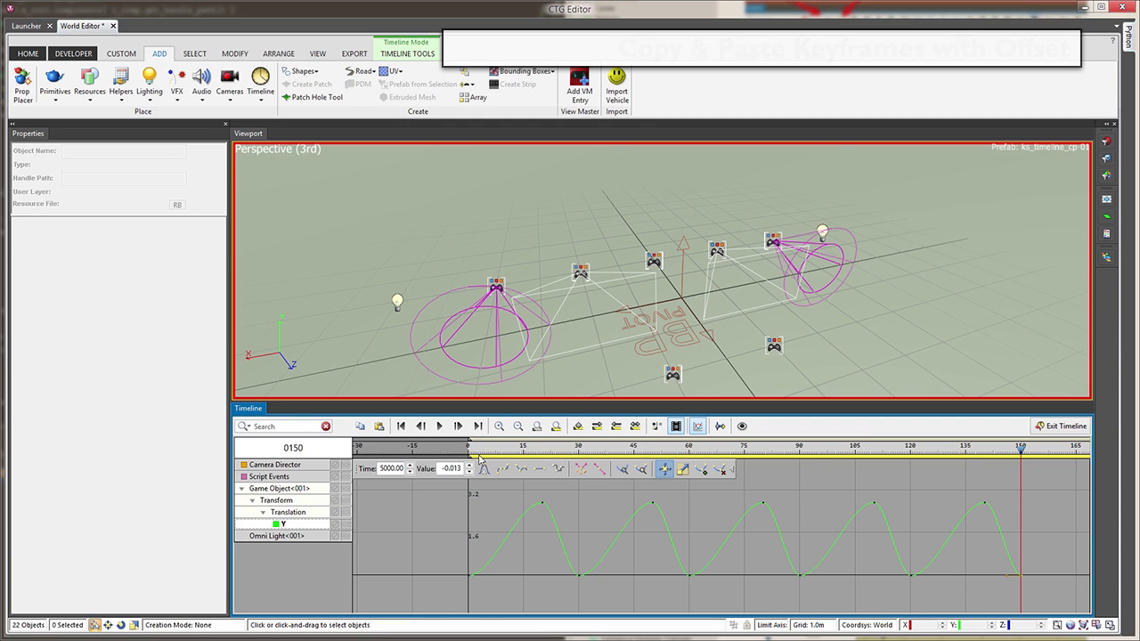
click(360, 426)
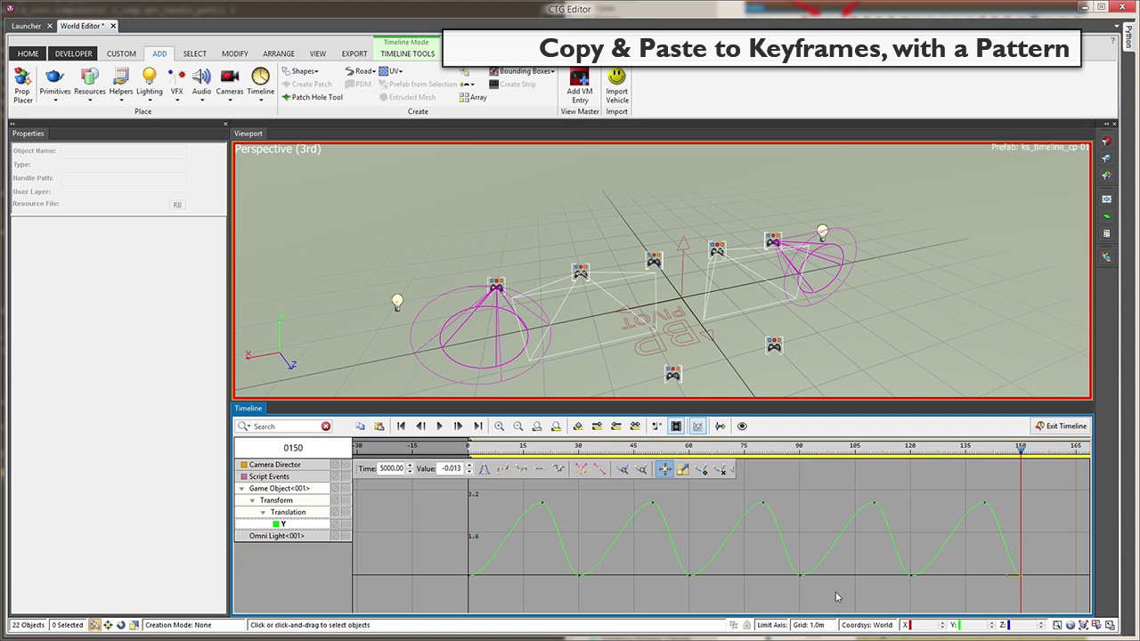
drag(830, 486, 914, 531)
click(379, 428)
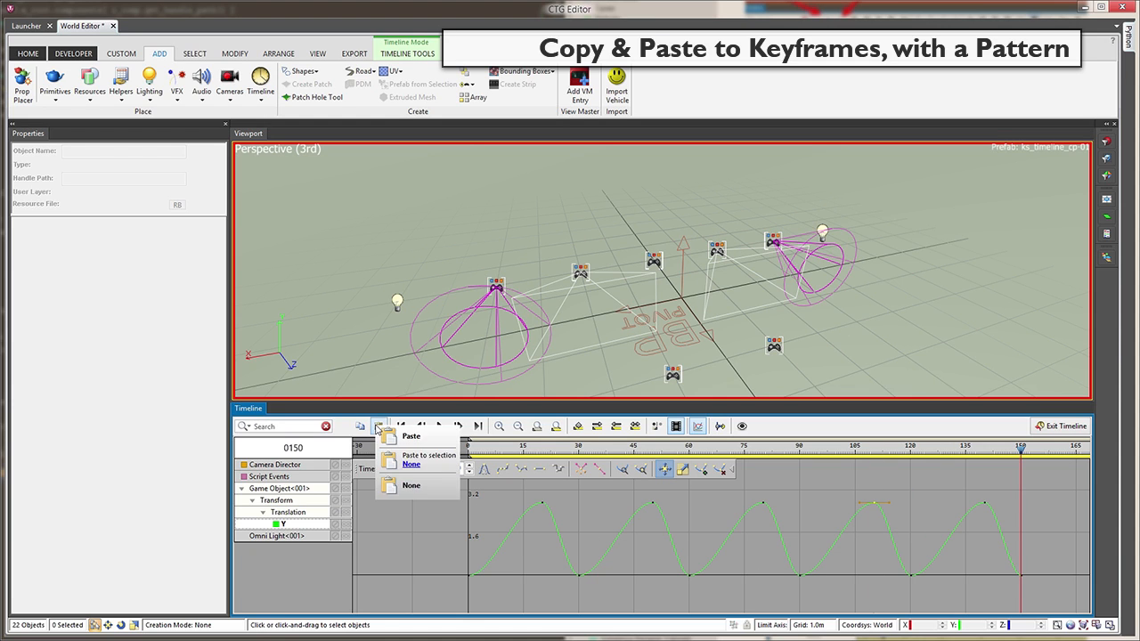
click(401, 451)
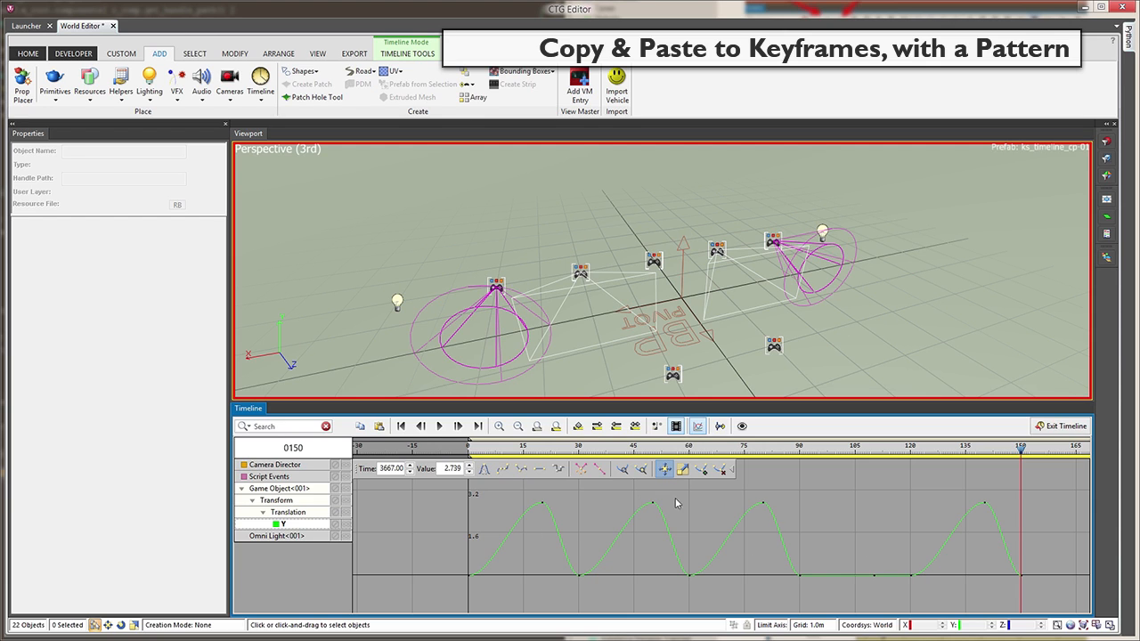
- Lower the frame 140 keyframe below zero and raise the frame 150 keyframe to a value of about 1.8
drag(989, 556, 1022, 563)
click(984, 503)
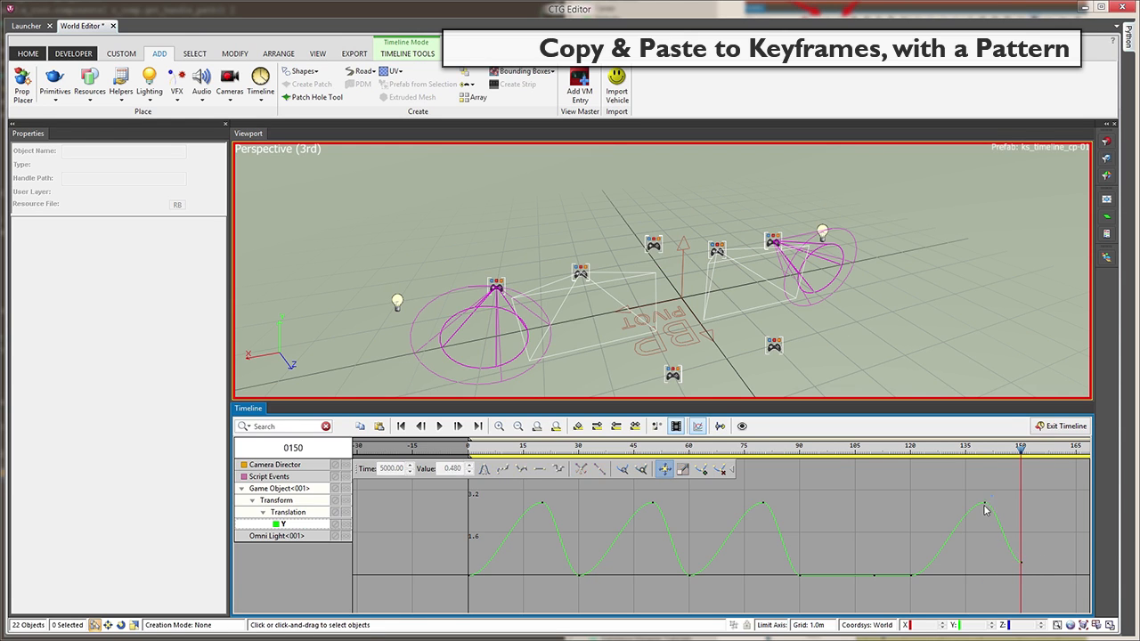
drag(984, 504, 984, 595)
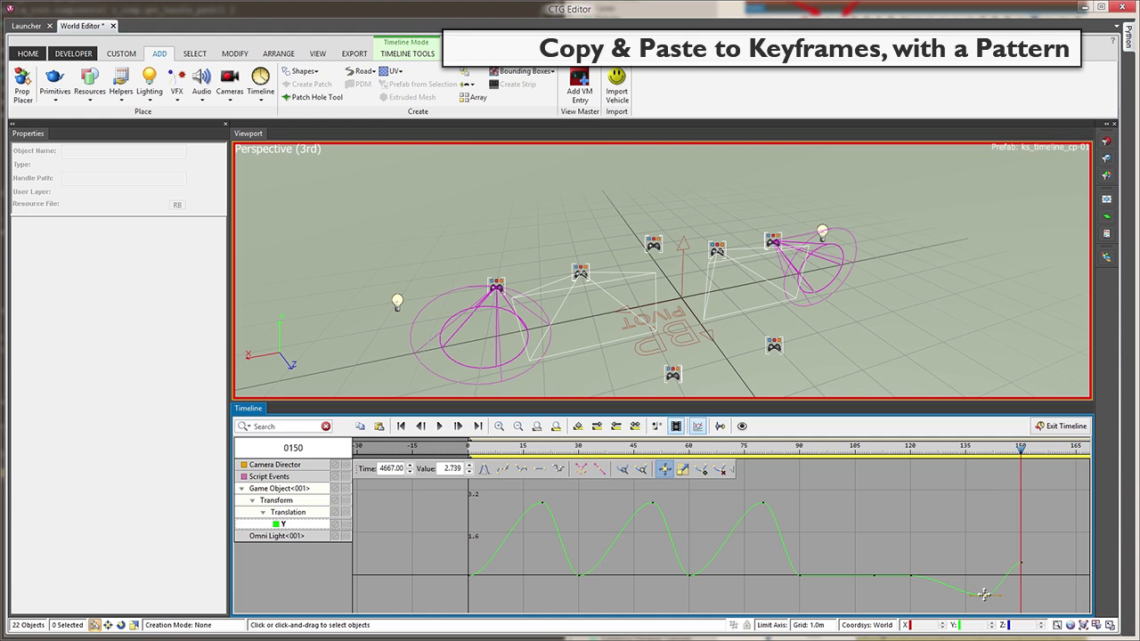
click(1020, 562)
drag(1022, 562, 1020, 528)
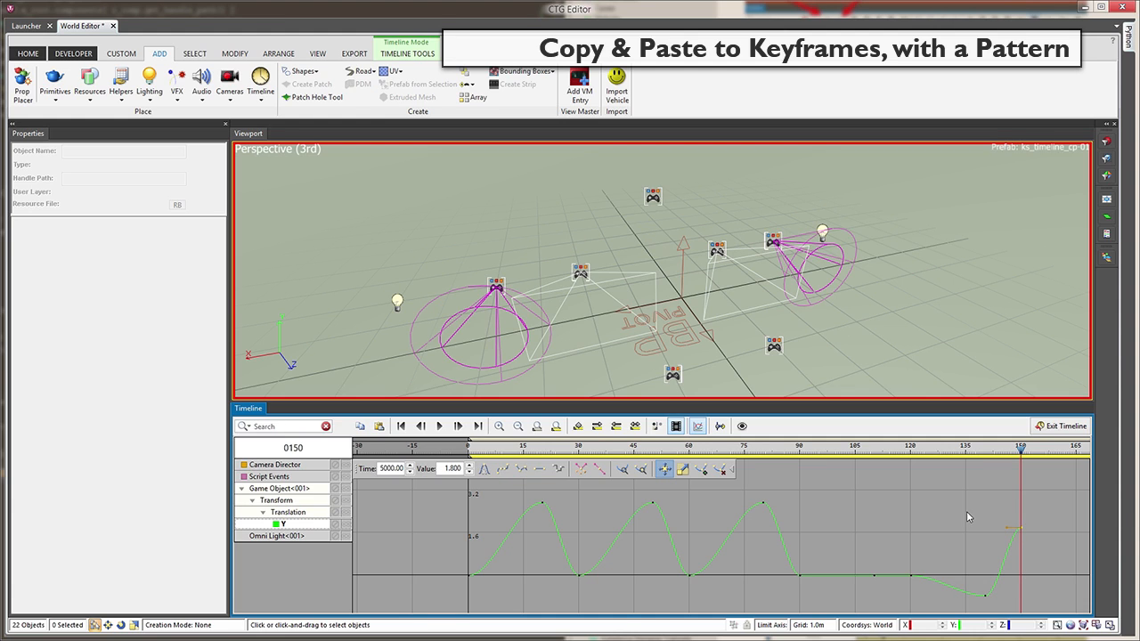
drag(953, 505, 1042, 606)
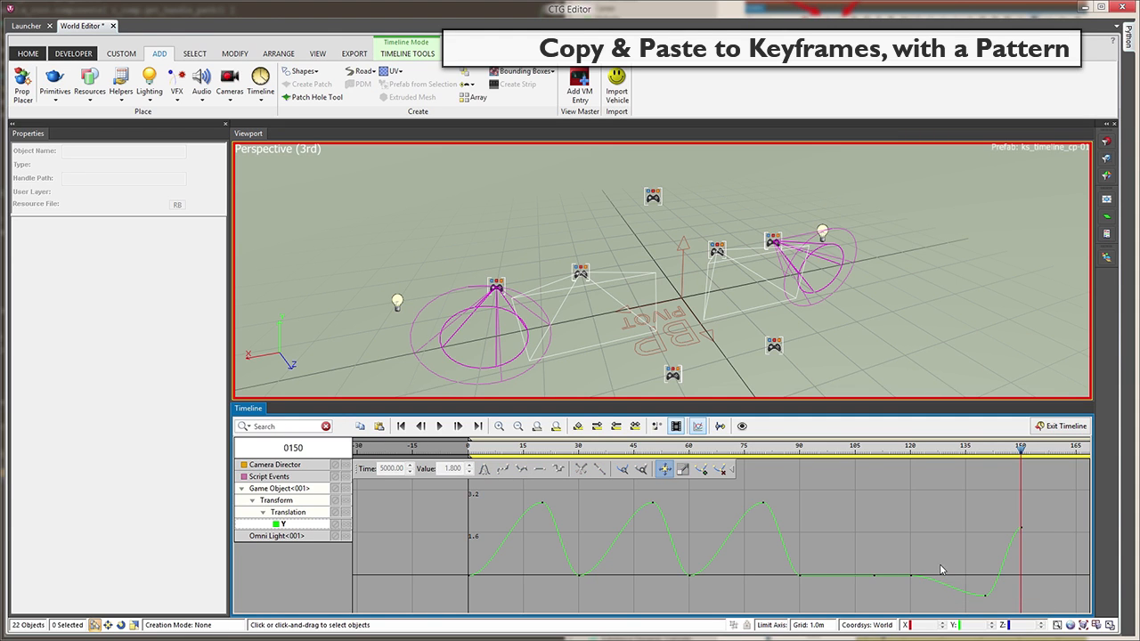
- Raise the frame 120 keyframe, copy the keyframes at frames 120 and 140, and paste them as a pattern onto all Y curve keyframes
click(910, 576)
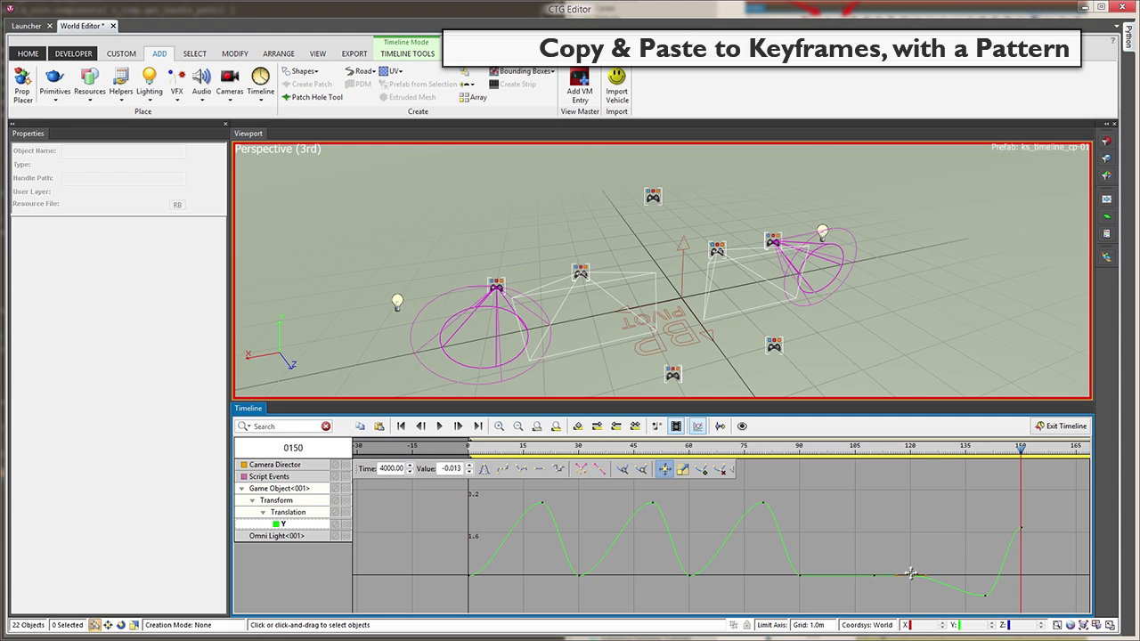
drag(910, 573, 995, 604)
click(361, 427)
drag(448, 493, 1079, 606)
click(378, 428)
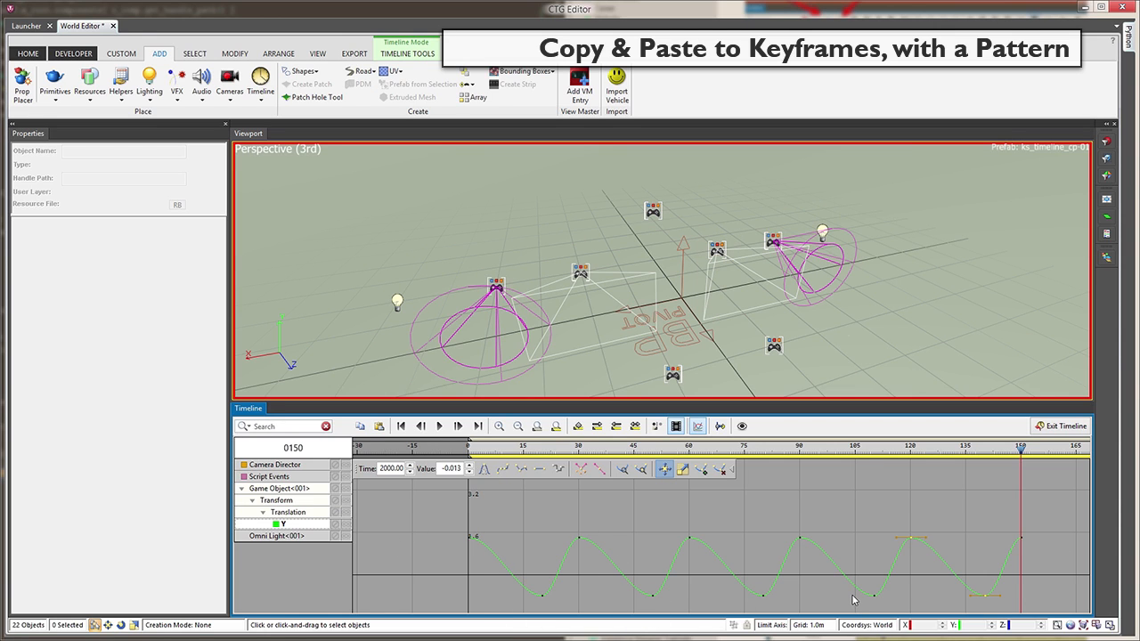
click(863, 504)
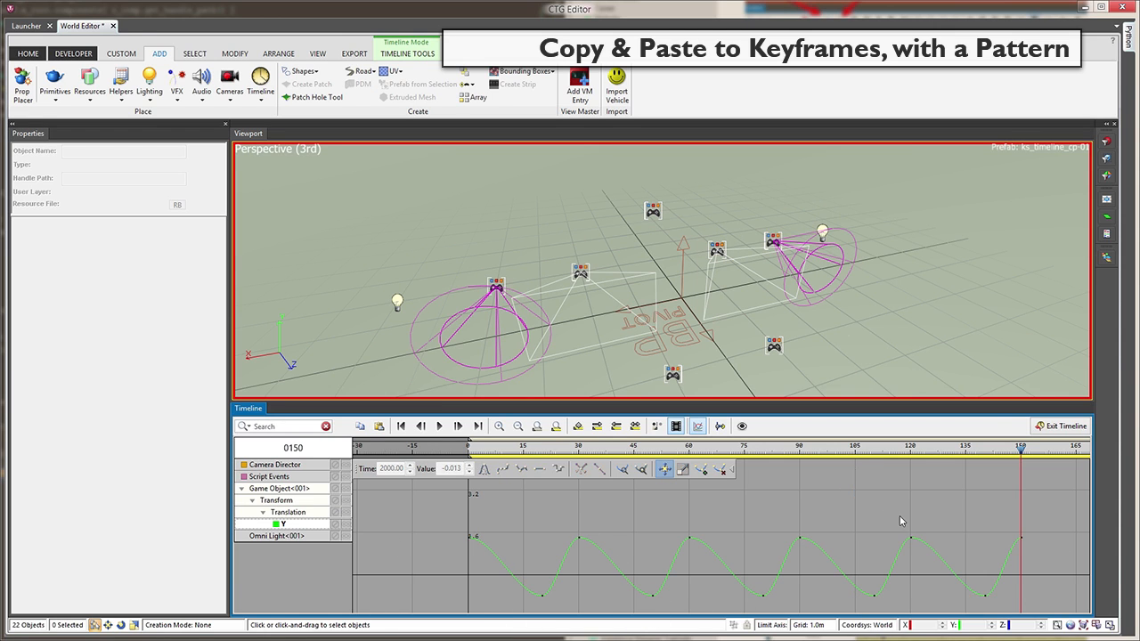
- Close the Curve Editor to show the timeline tracks and set the current frame to 0
drag(1024, 458, 463, 513)
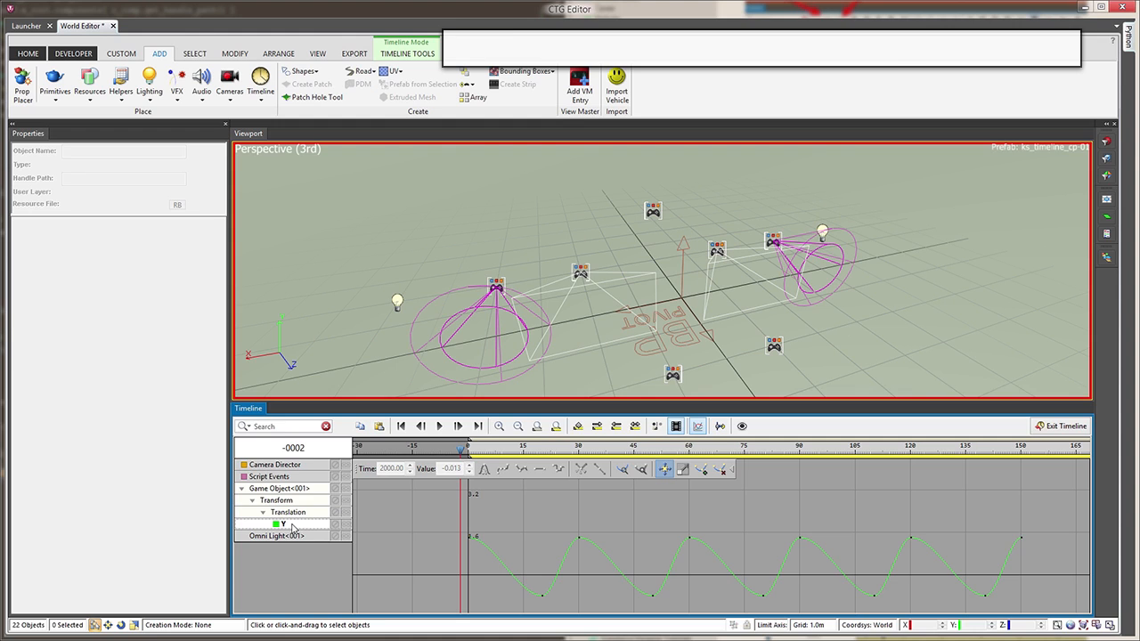
click(697, 426)
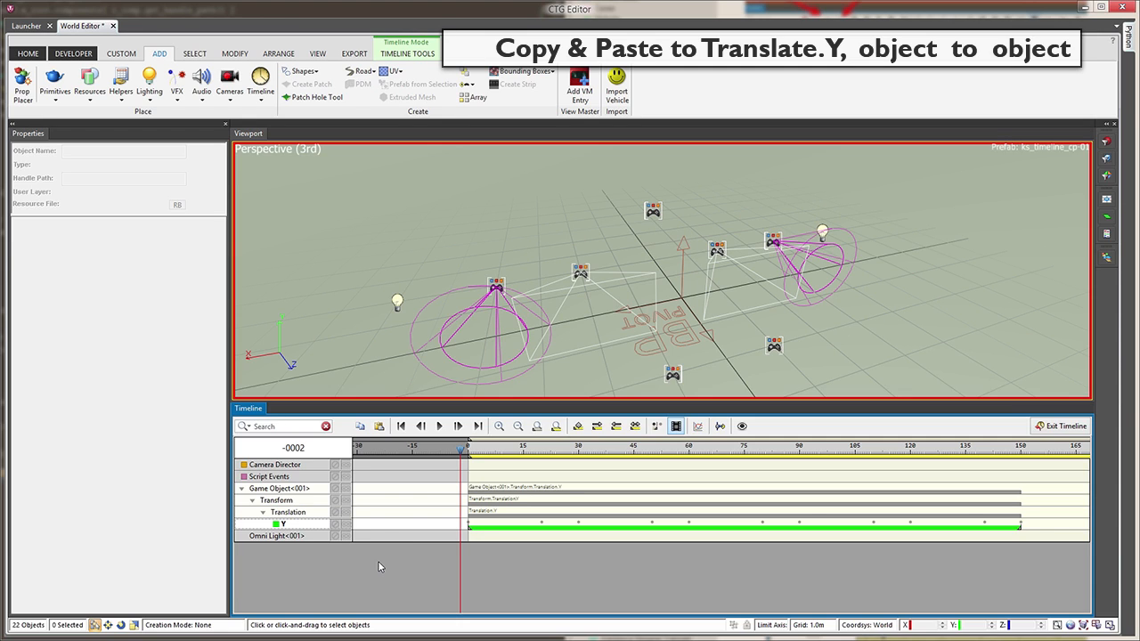
drag(461, 454, 449, 455)
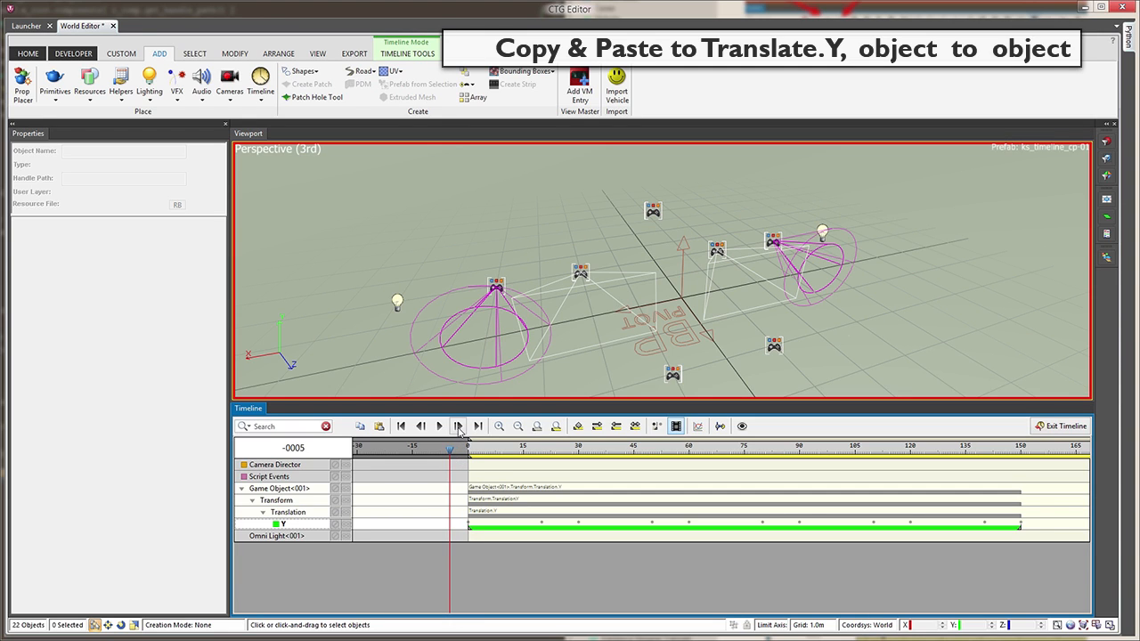
click(459, 426)
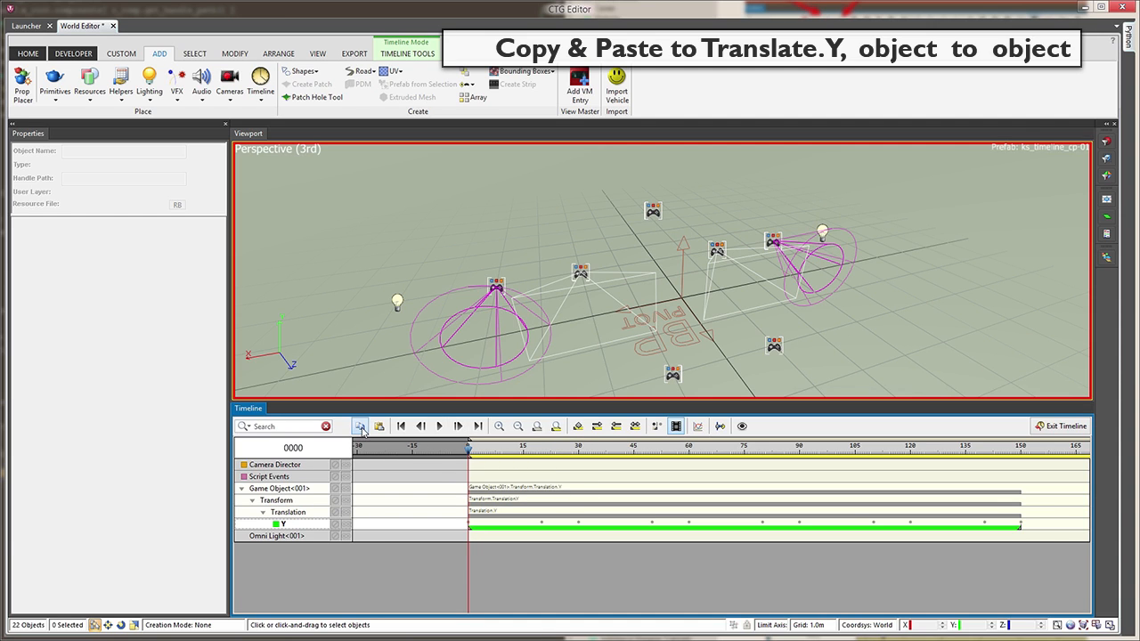
- Copy Game Object<001>'s Translation Y track and paste it onto Omni Light<001> at frame 0
click(287, 519)
click(294, 537)
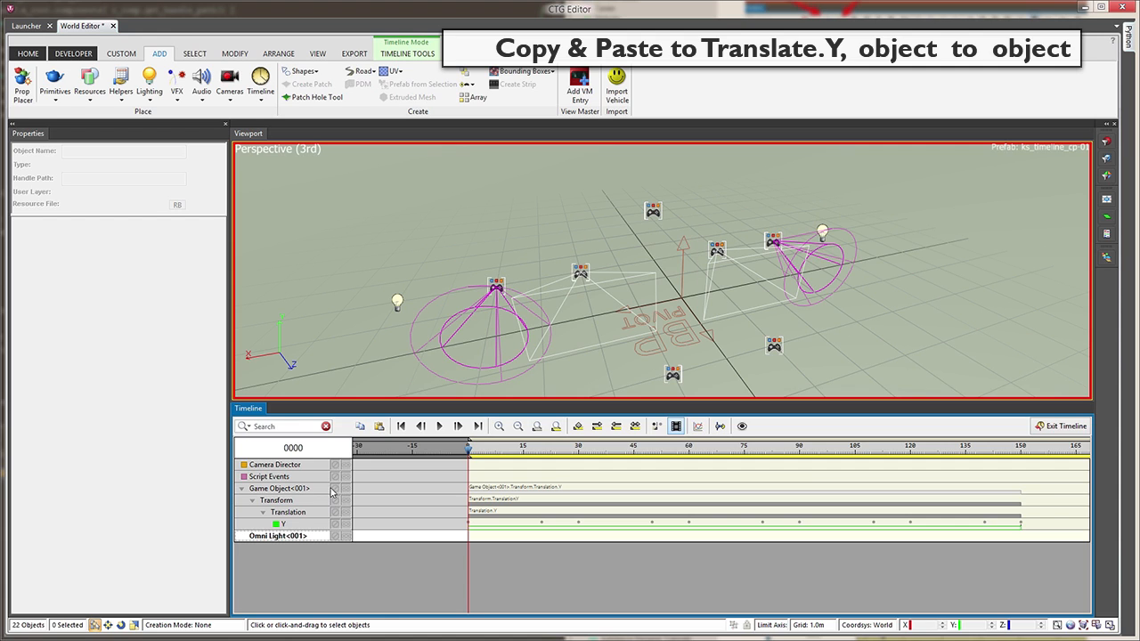
click(379, 426)
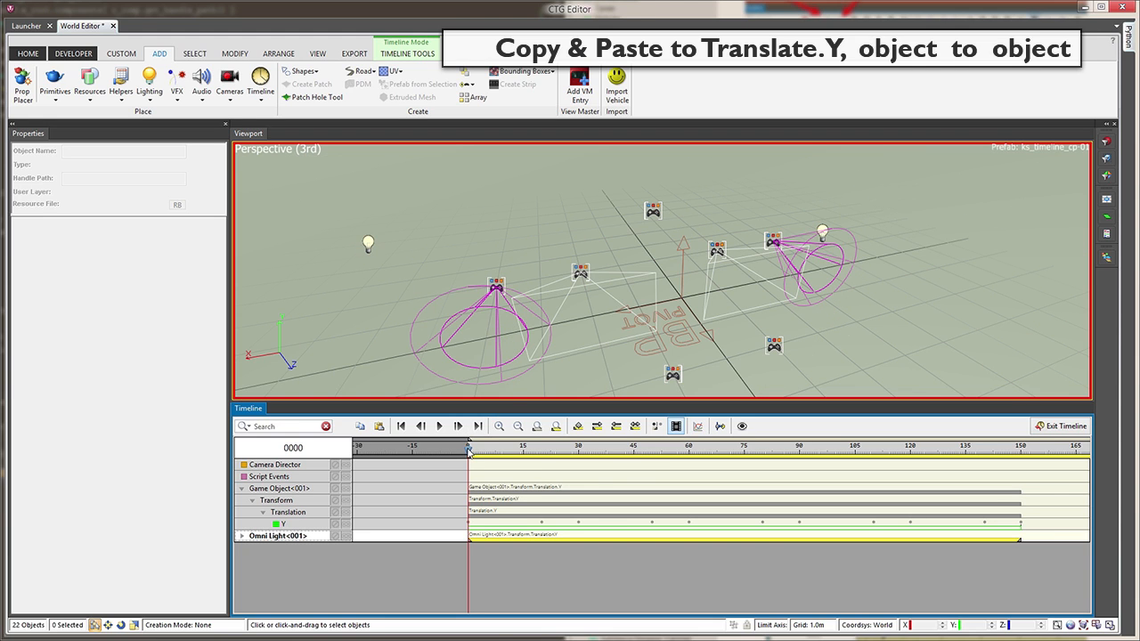
- Scrub to frame 7 and expand Omni Light<001>'s Transform and Translation tracks down to the Y track
drag(470, 450, 497, 512)
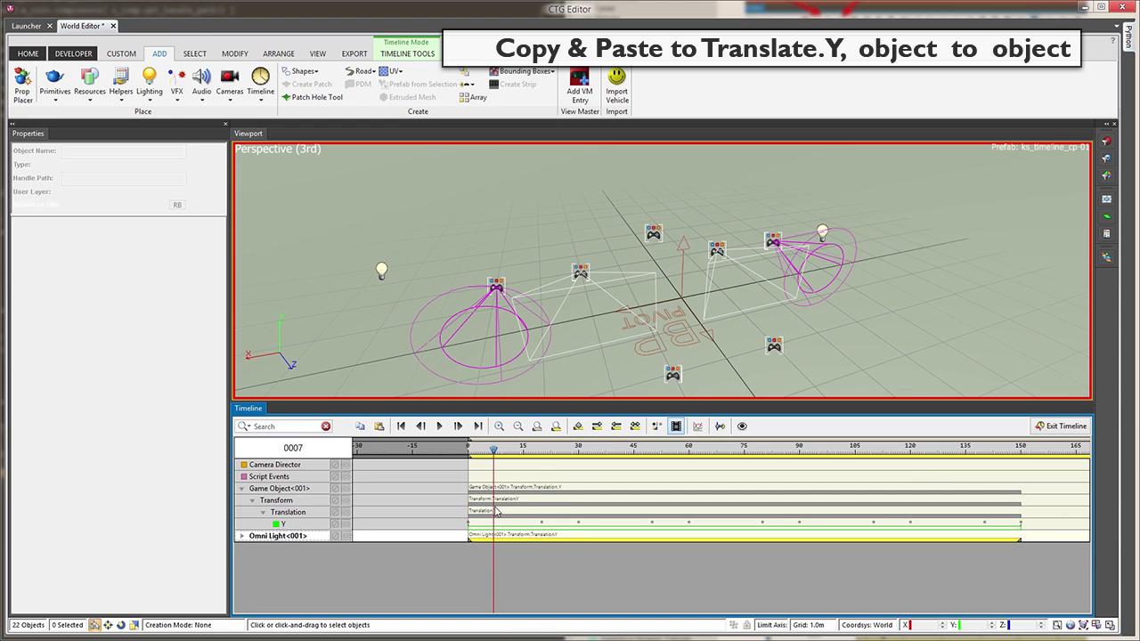
click(241, 535)
click(254, 547)
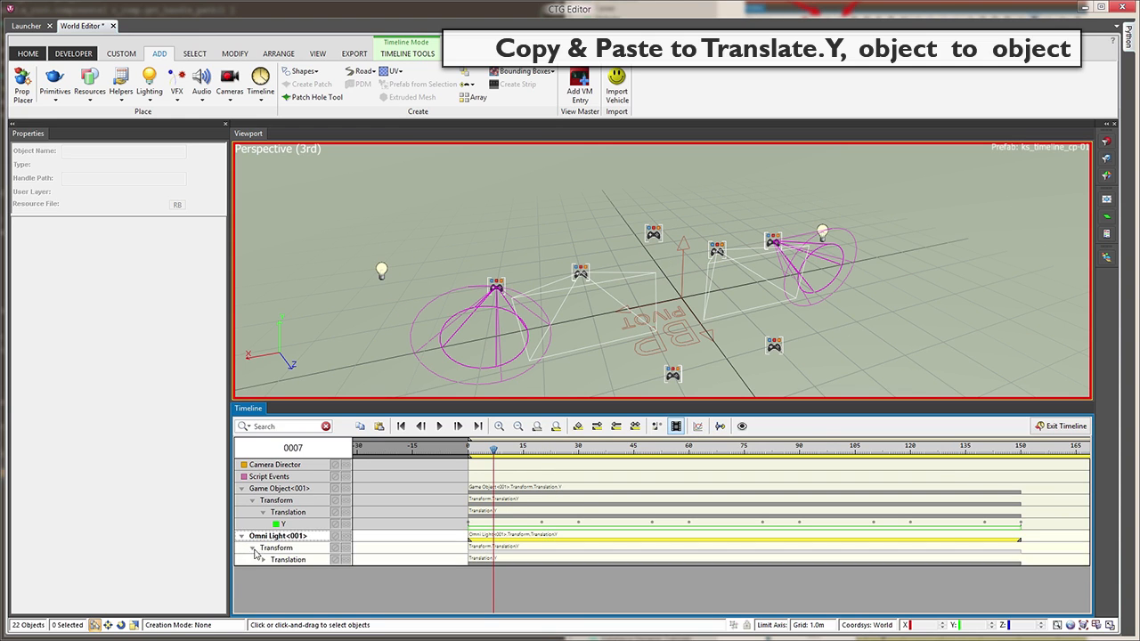
click(262, 559)
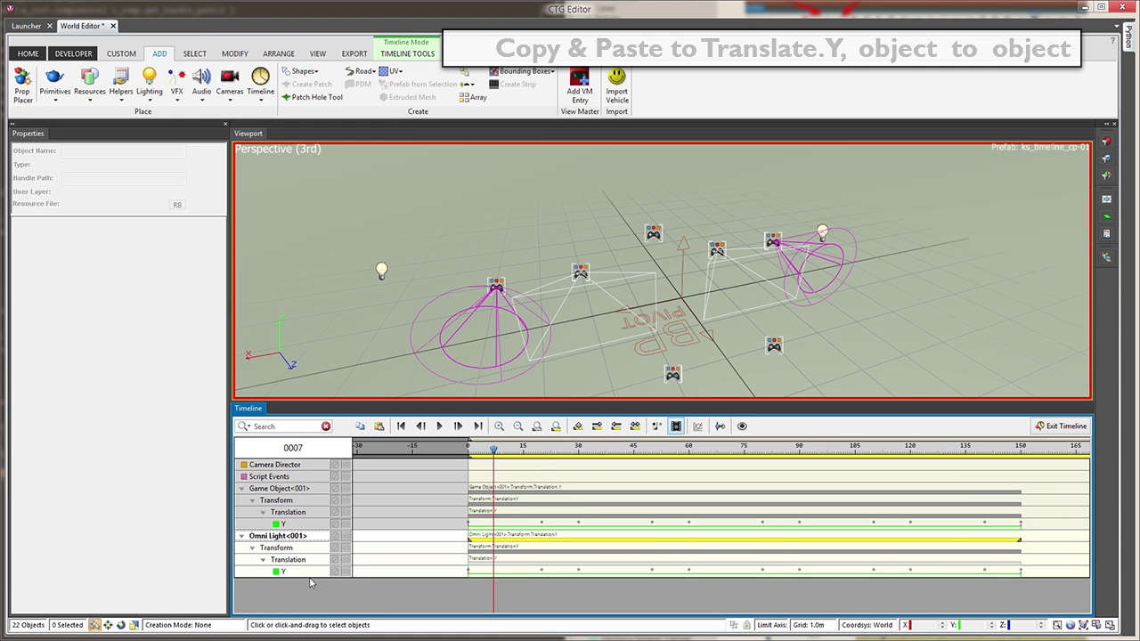
- Select Omni Light<001> in the World Editor from its timeline track and set its light Color to red at frame 7
right_click(287, 538)
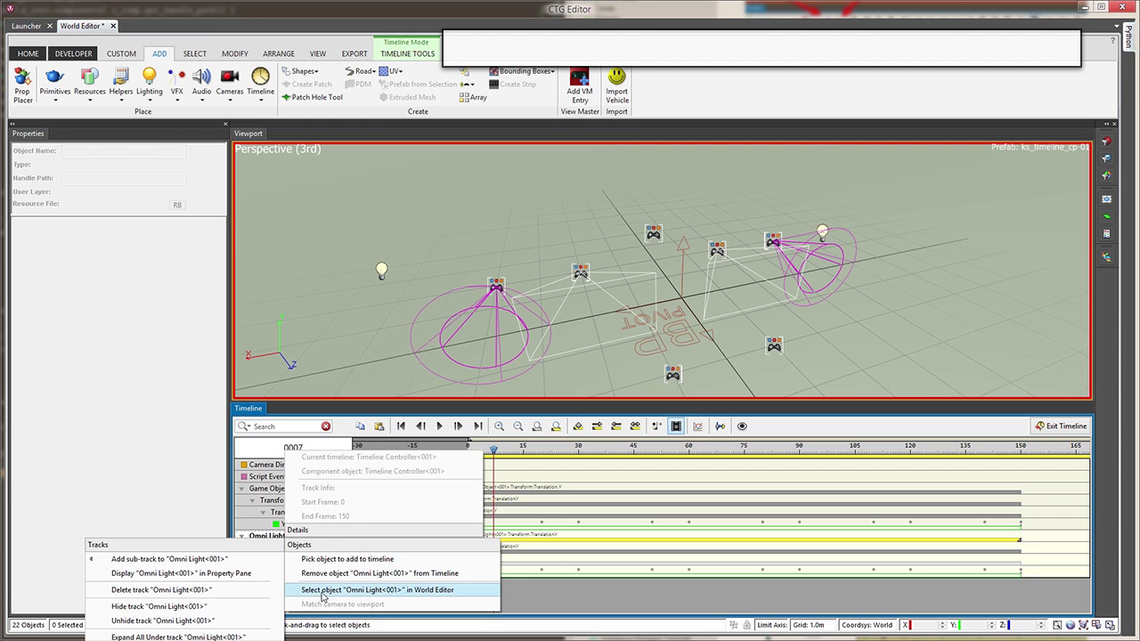
click(323, 590)
click(175, 383)
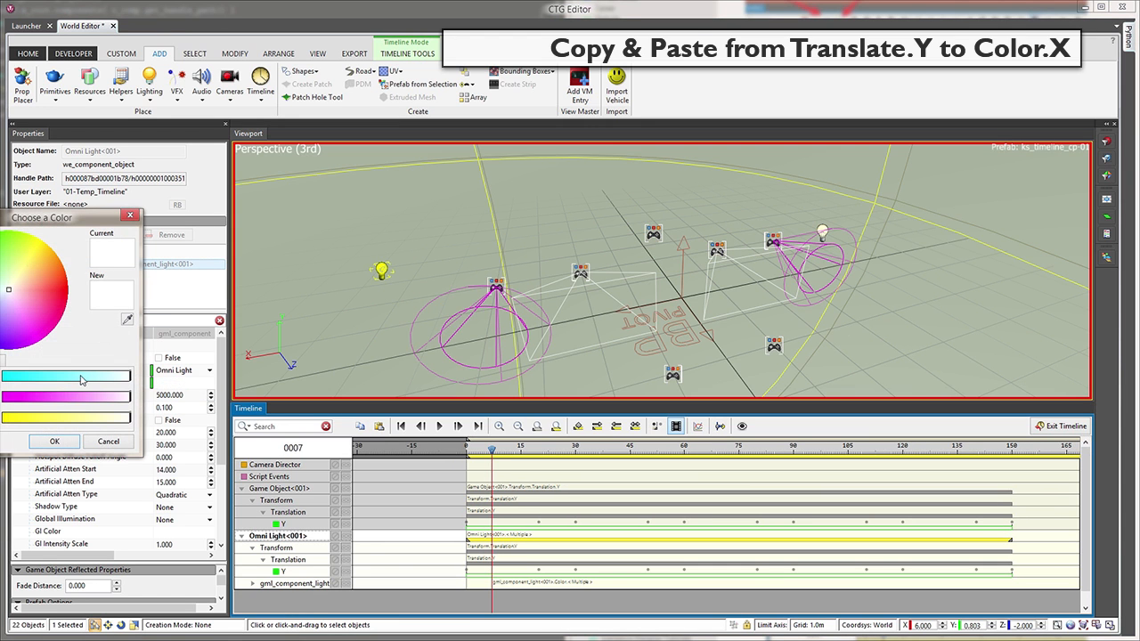
click(64, 294)
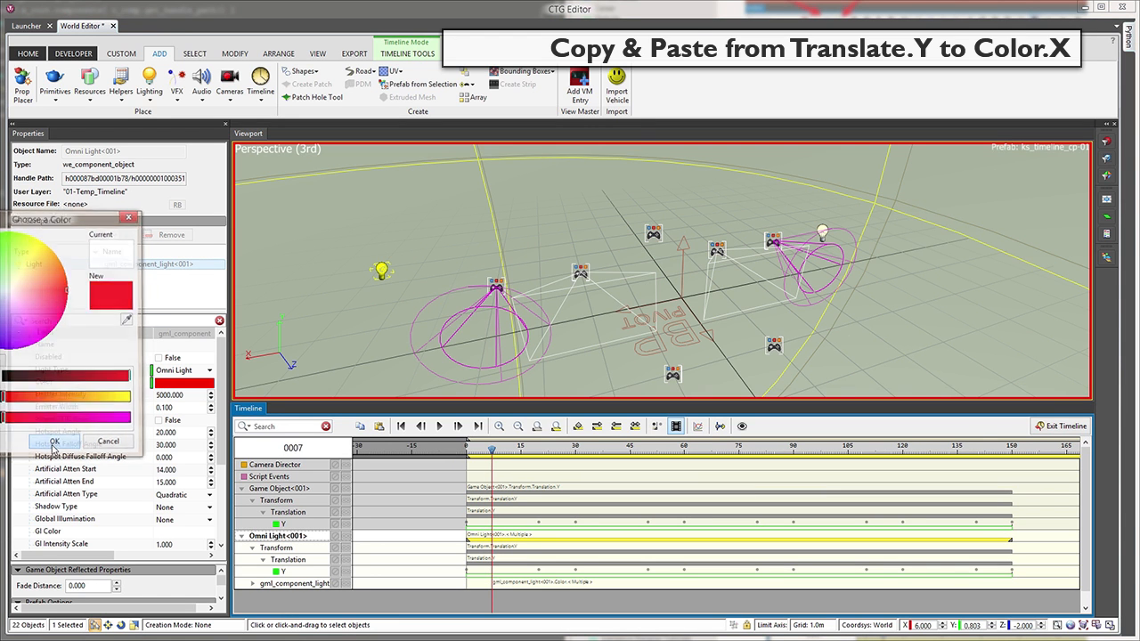
click(54, 441)
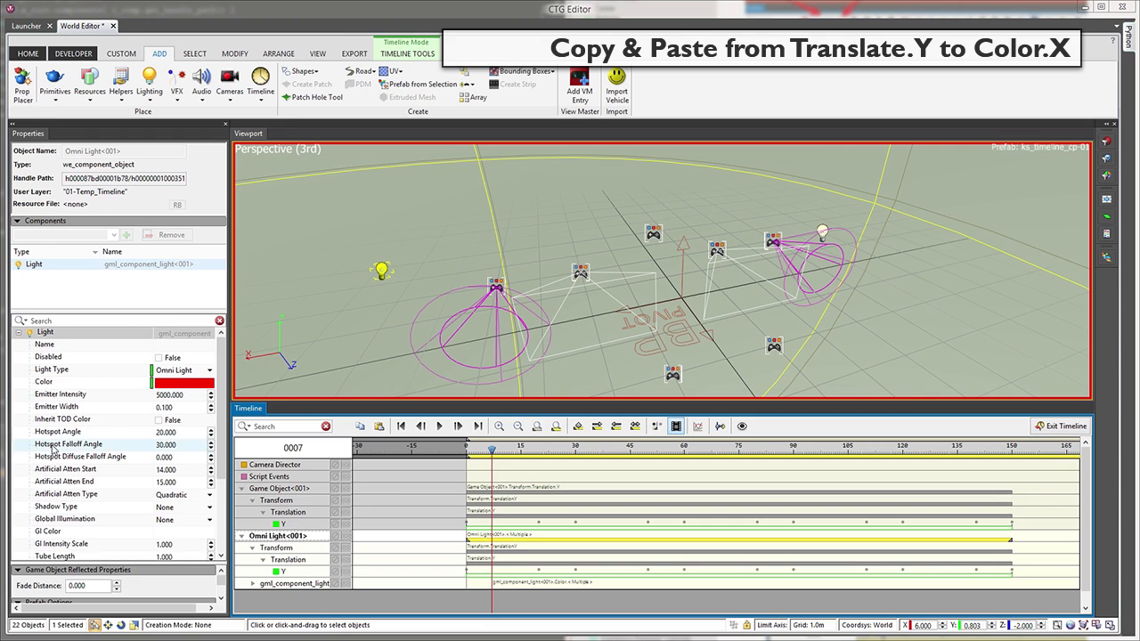
- Expand the light component's Color track into its W, X, Y and Z channels and copy Omni Light<001>'s Translation Y track
click(253, 583)
click(262, 596)
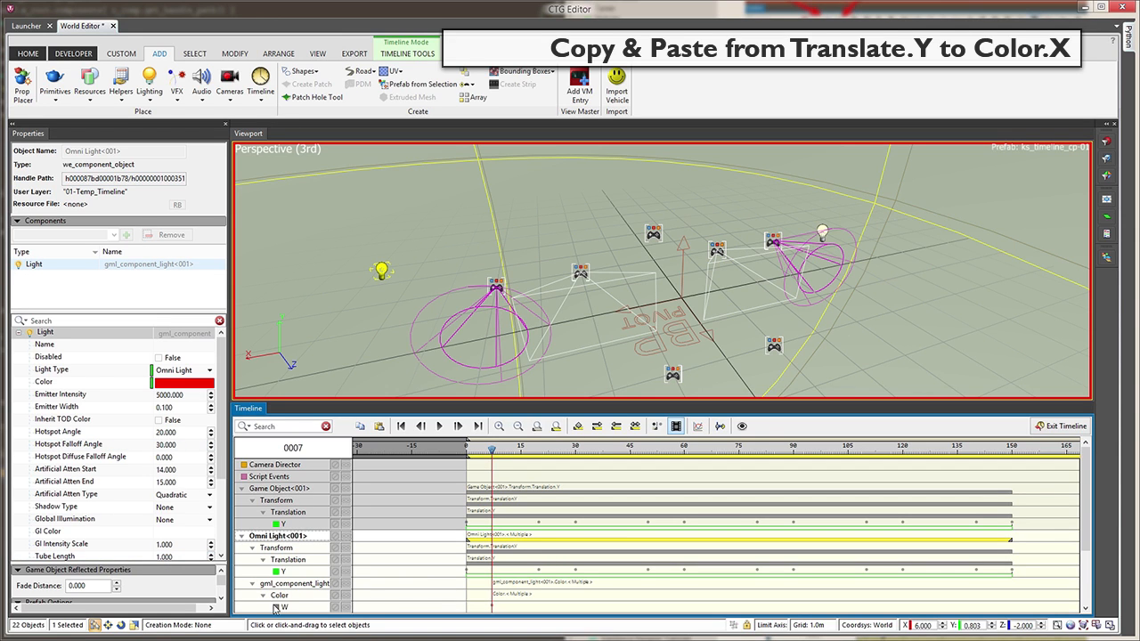
scroll(414, 604, down, 2)
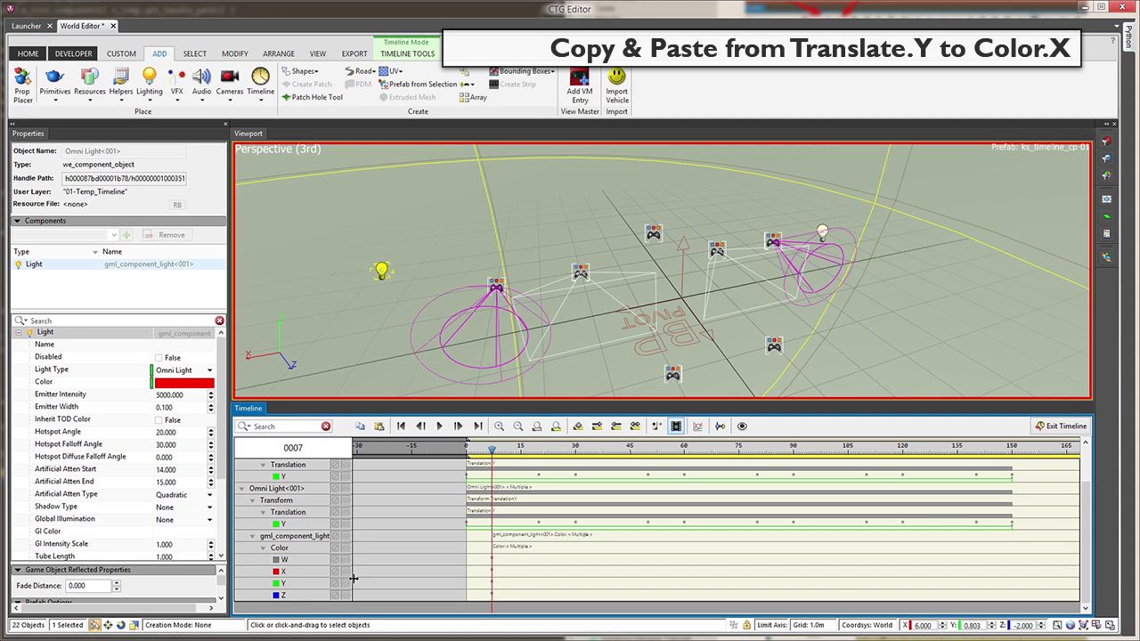
click(305, 525)
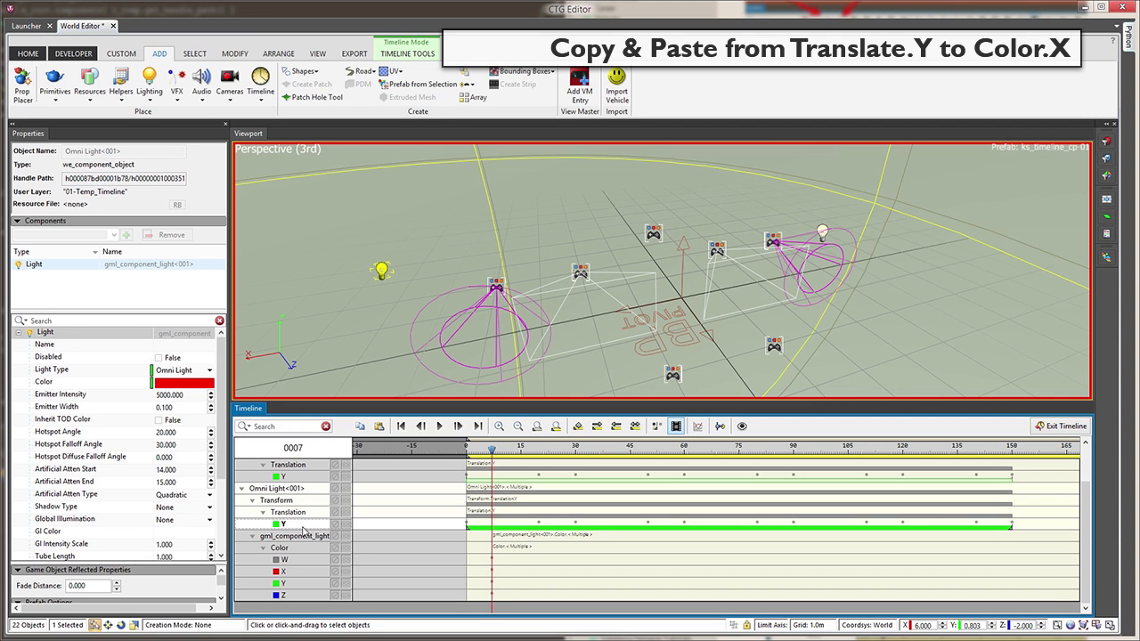
click(356, 427)
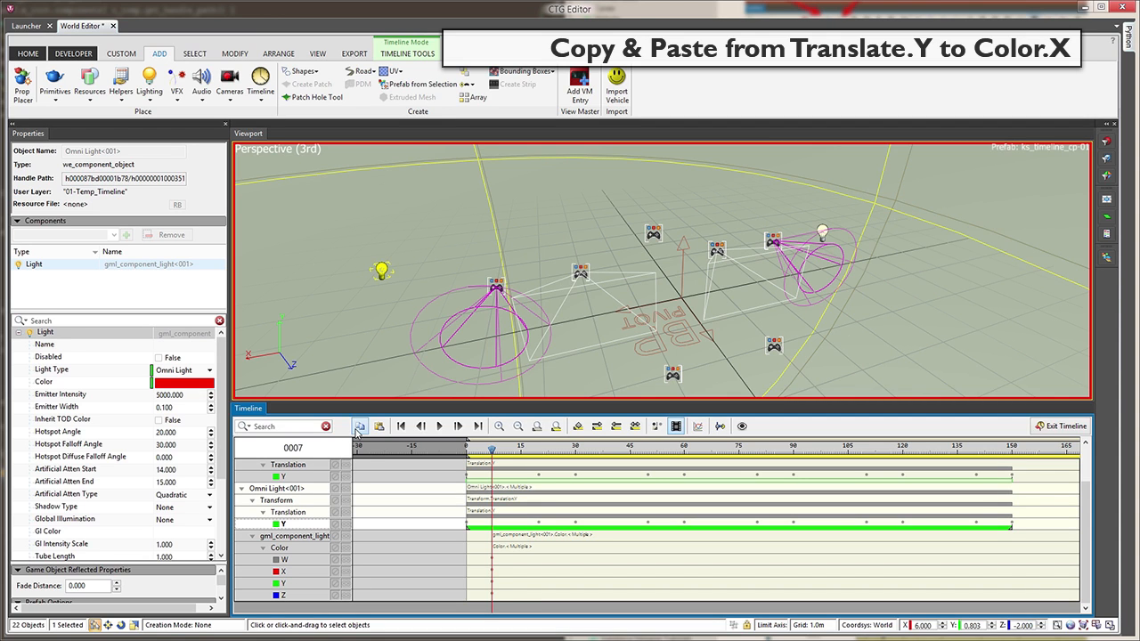
- Paste the copied Translation Y keyframes onto the light's Color X track at frame 23
click(301, 574)
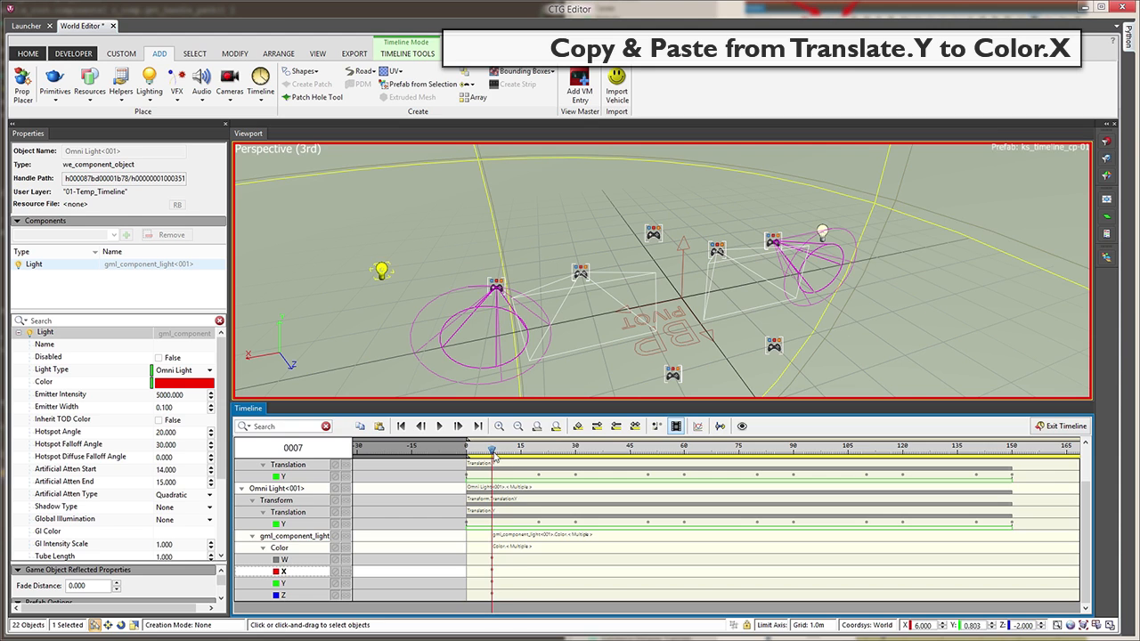
drag(493, 454, 550, 454)
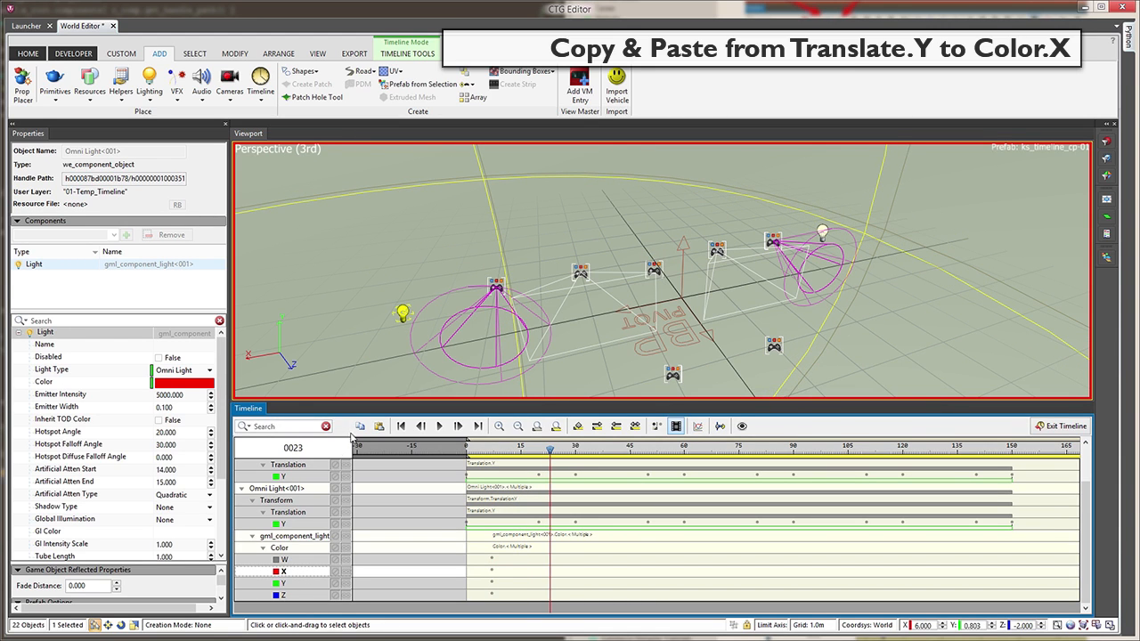
click(380, 429)
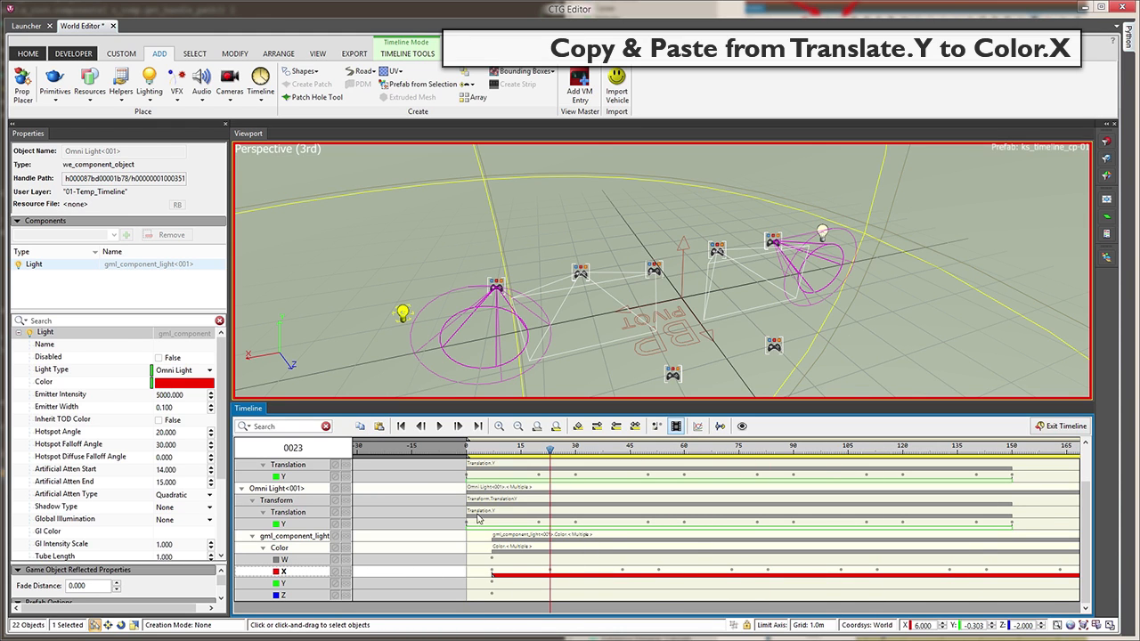
- Compare the light's Color X curve with its Translation curve in the Curve Editor
click(696, 427)
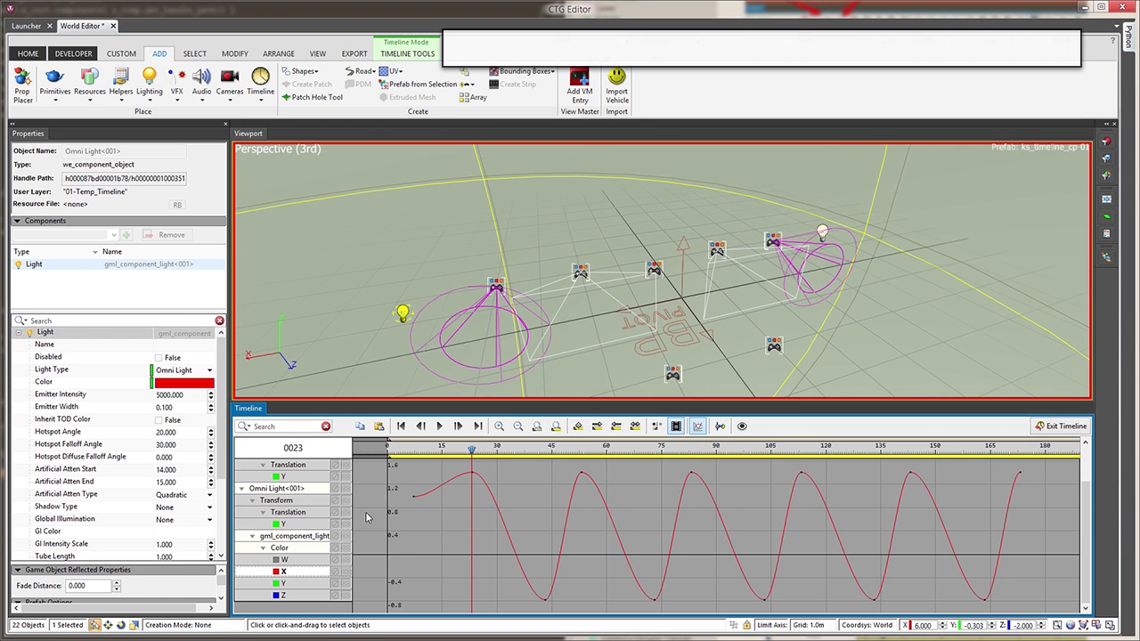
click(287, 513)
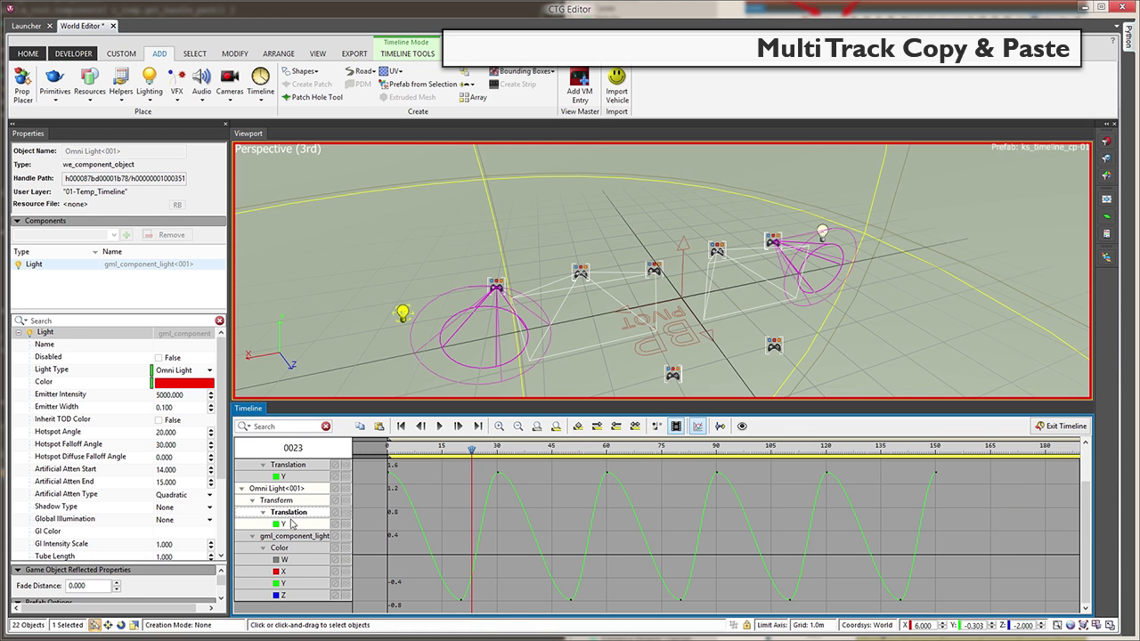
click(287, 573)
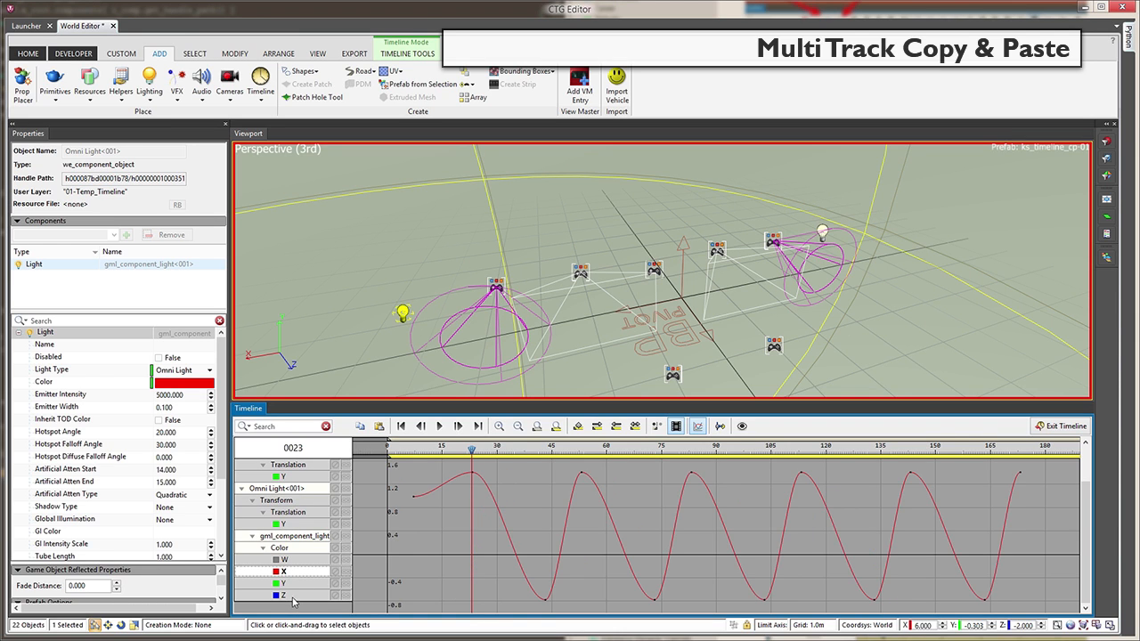
- Try to copy the Color X and Z tracks onto Game Object<001>'s Translation track, and close the Curve Editor
ctrl+click(292, 595)
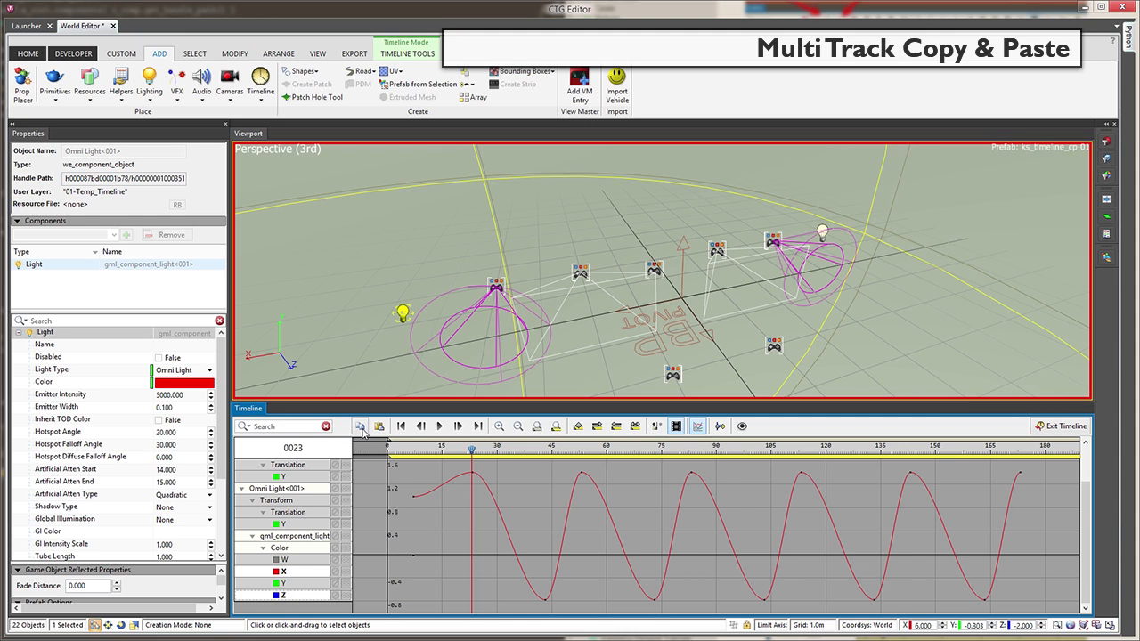
click(282, 517)
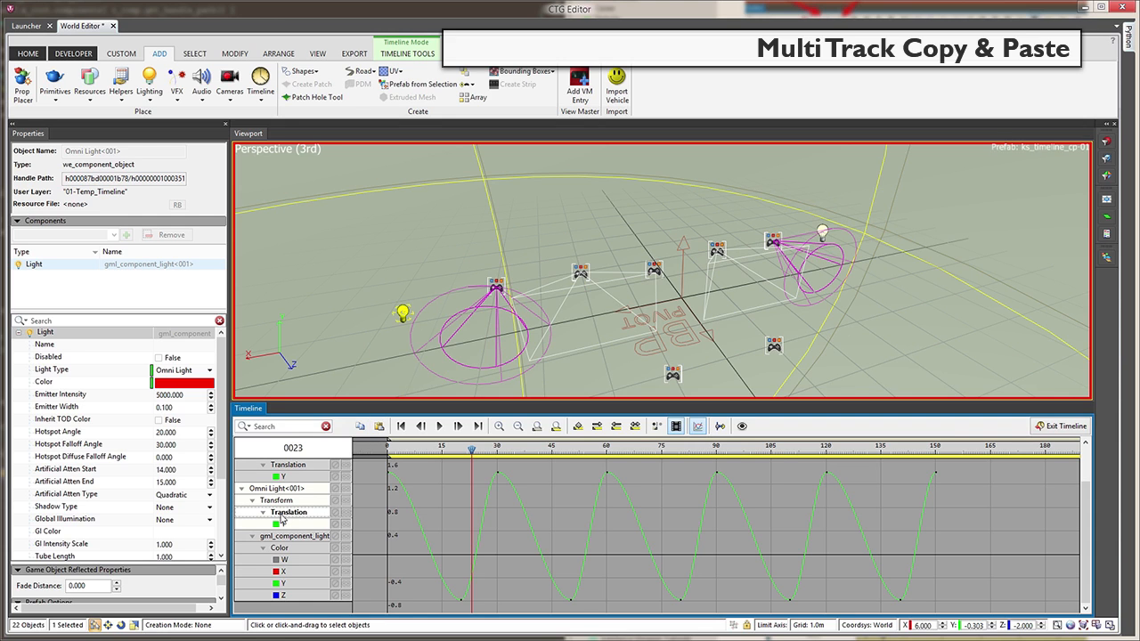
click(295, 467)
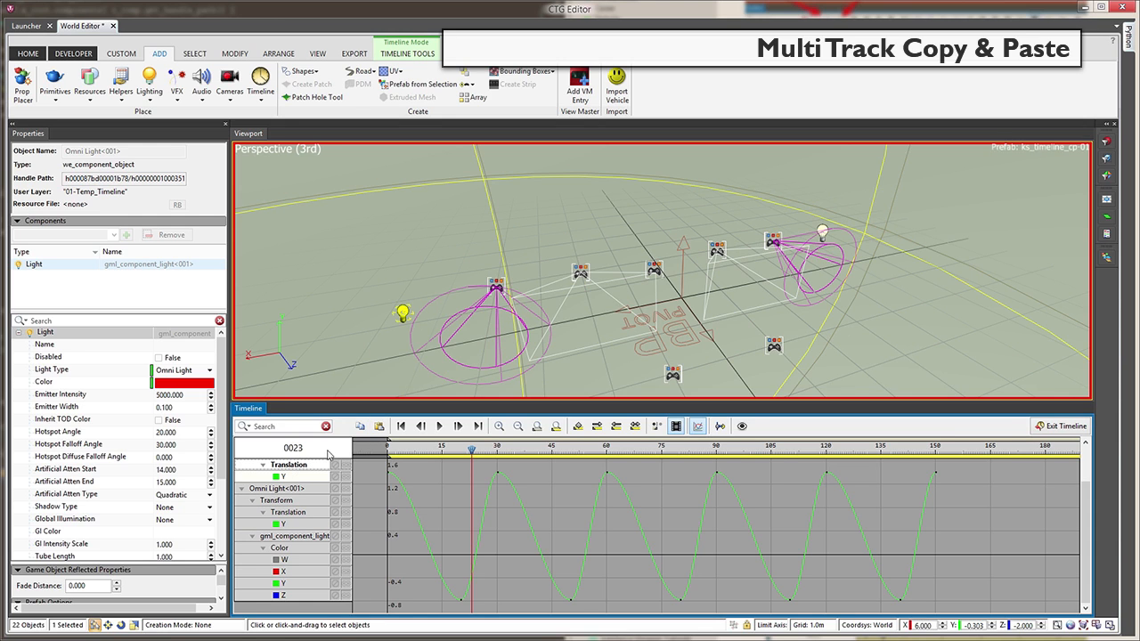
click(379, 426)
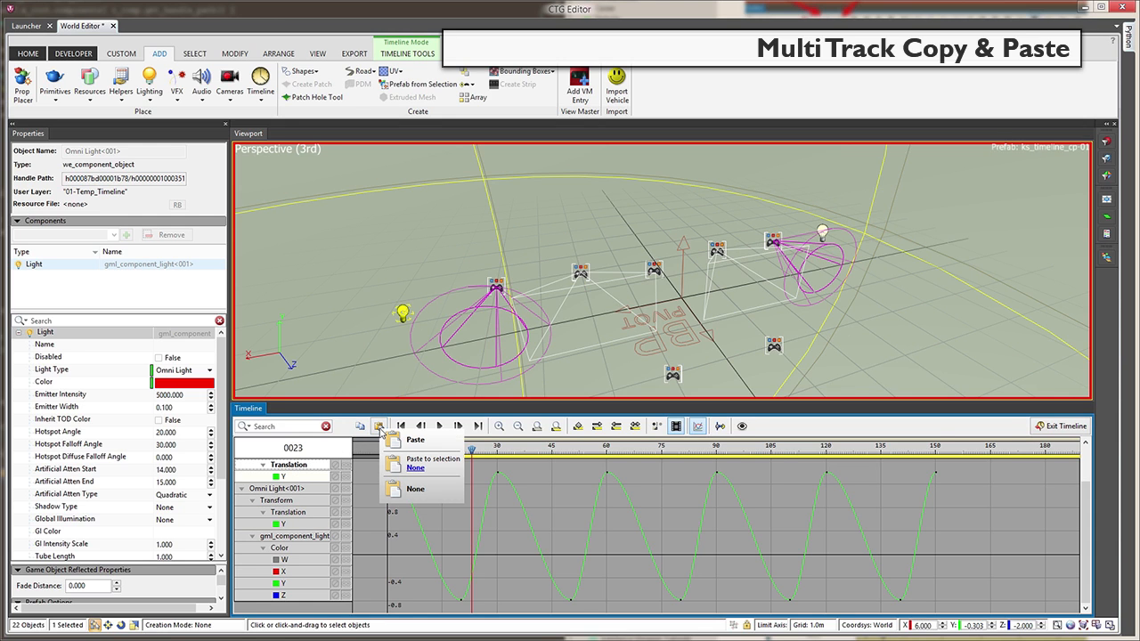
click(380, 428)
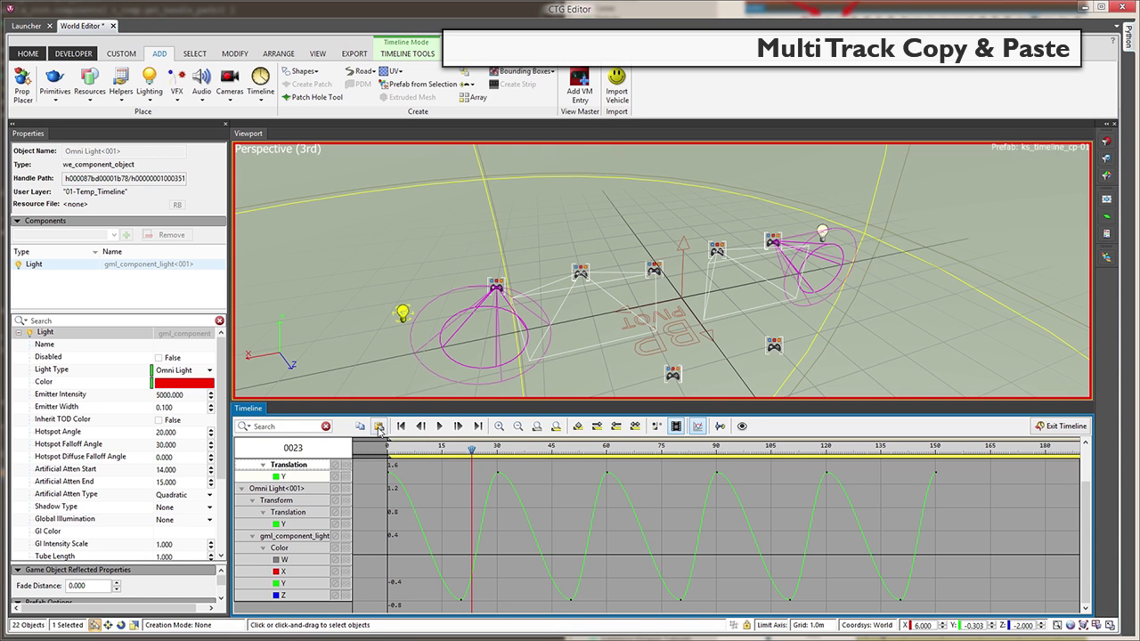
click(698, 425)
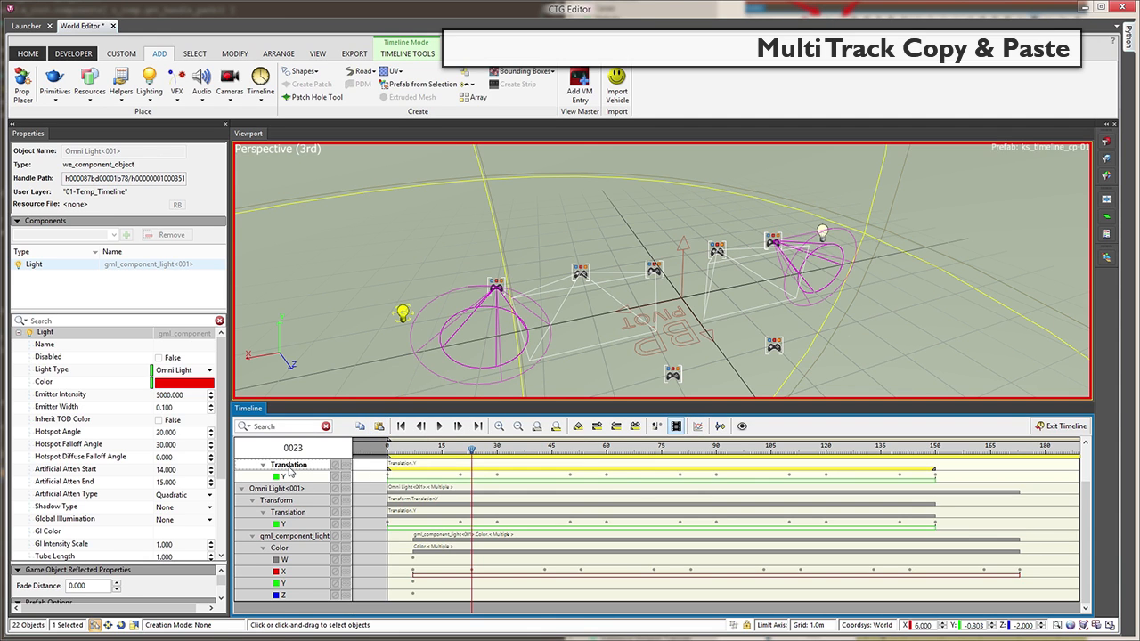
- Try the multi-track copy again in the timeline view, pasting Color X and Z onto Game Object<001>'s Translation track
click(294, 572)
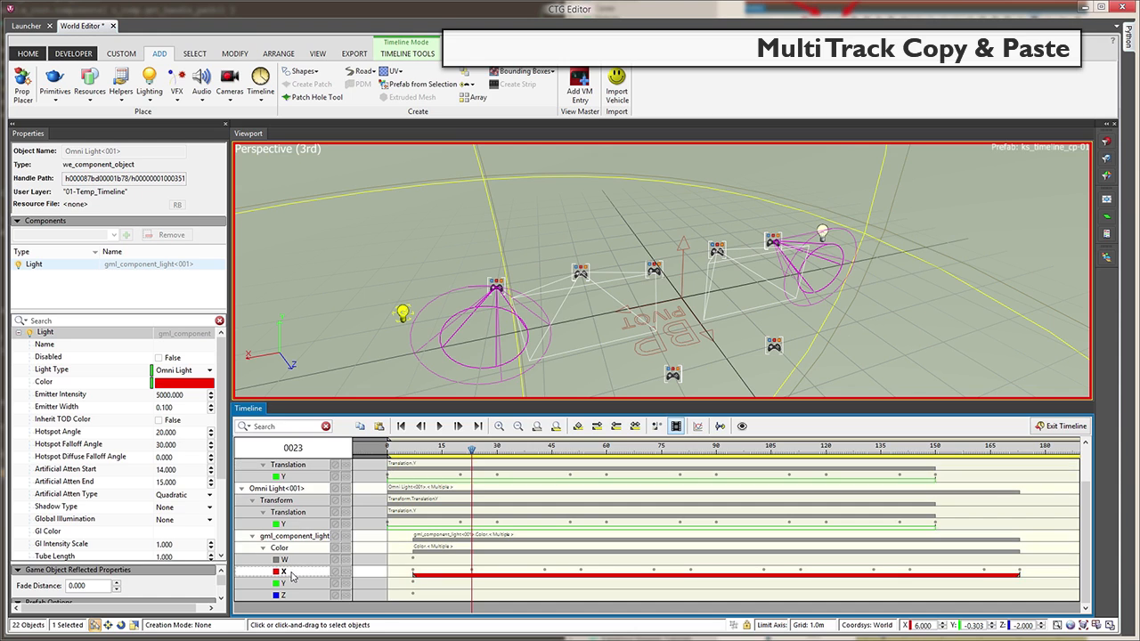
ctrl+click(294, 596)
click(361, 428)
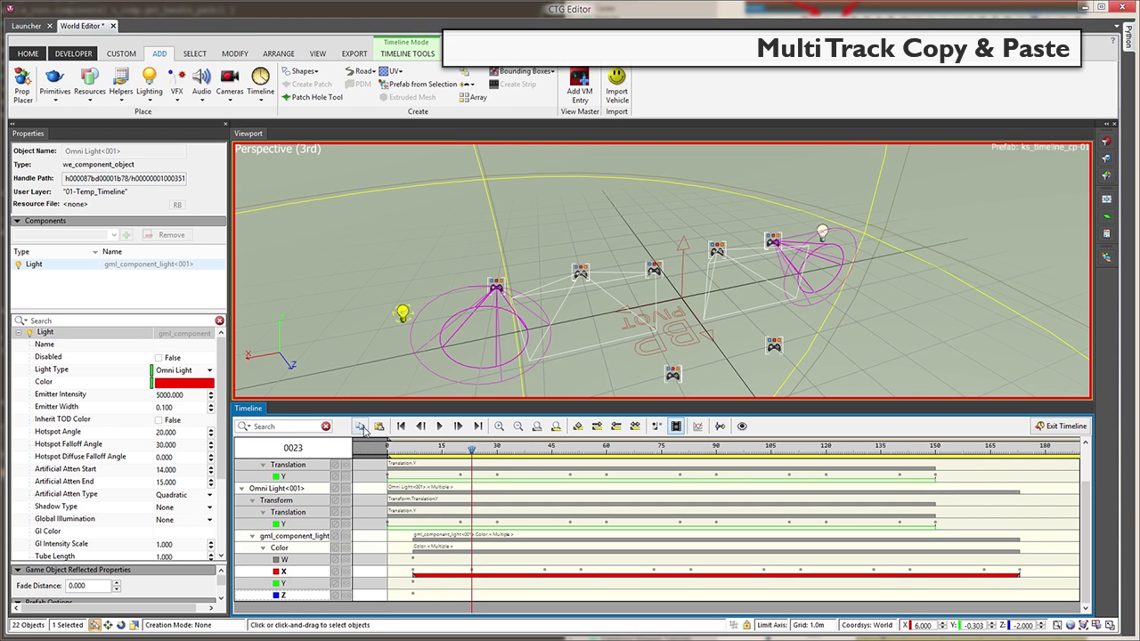
click(299, 466)
click(381, 430)
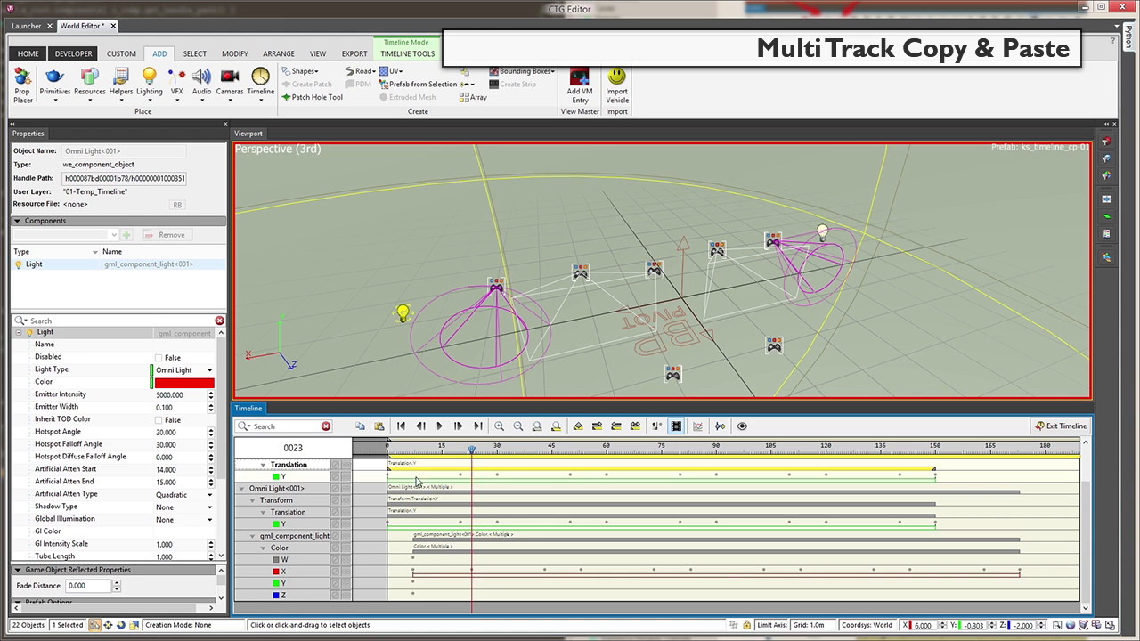
- Set the current frame to 0, copy the light's Color X and Z tracks, and select Game Object<001>'s Translation track
drag(471, 451, 389, 454)
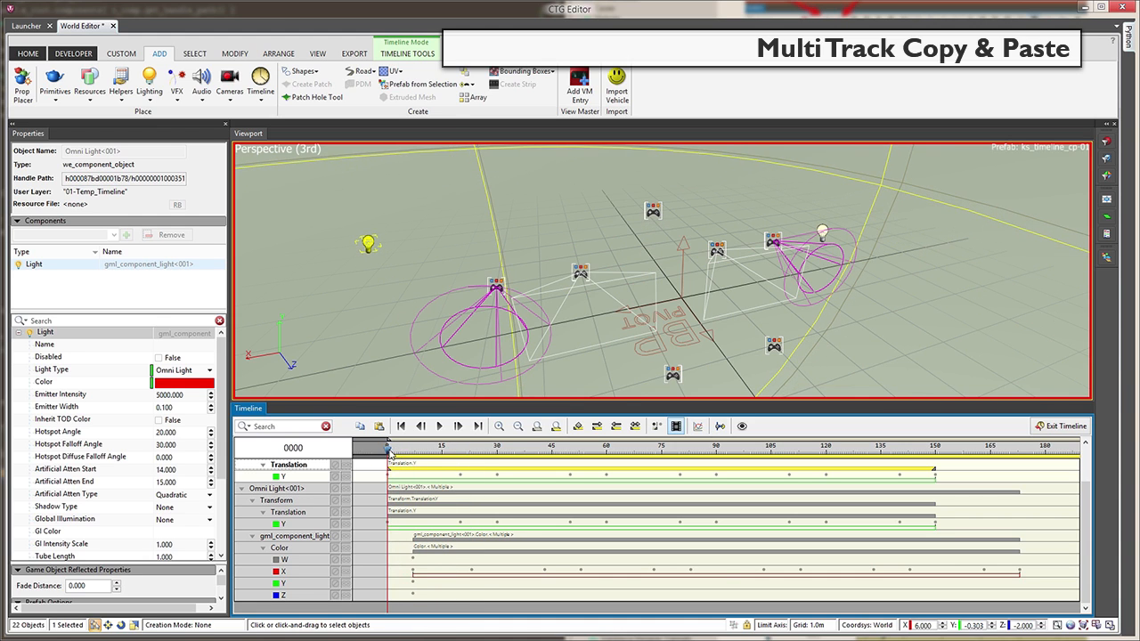
click(294, 572)
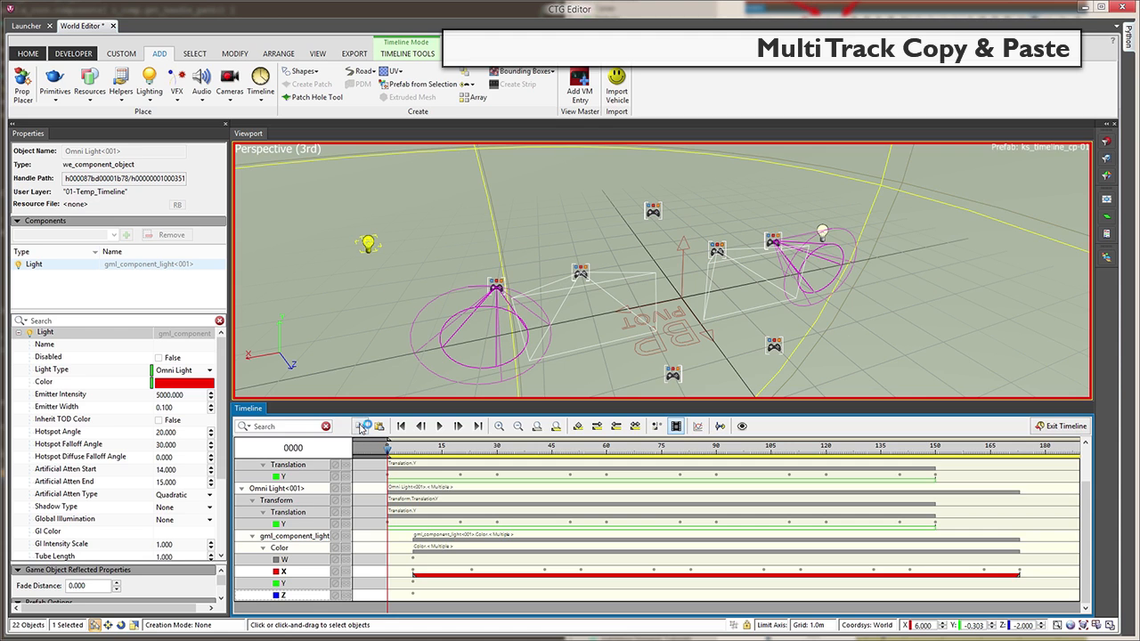
click(293, 464)
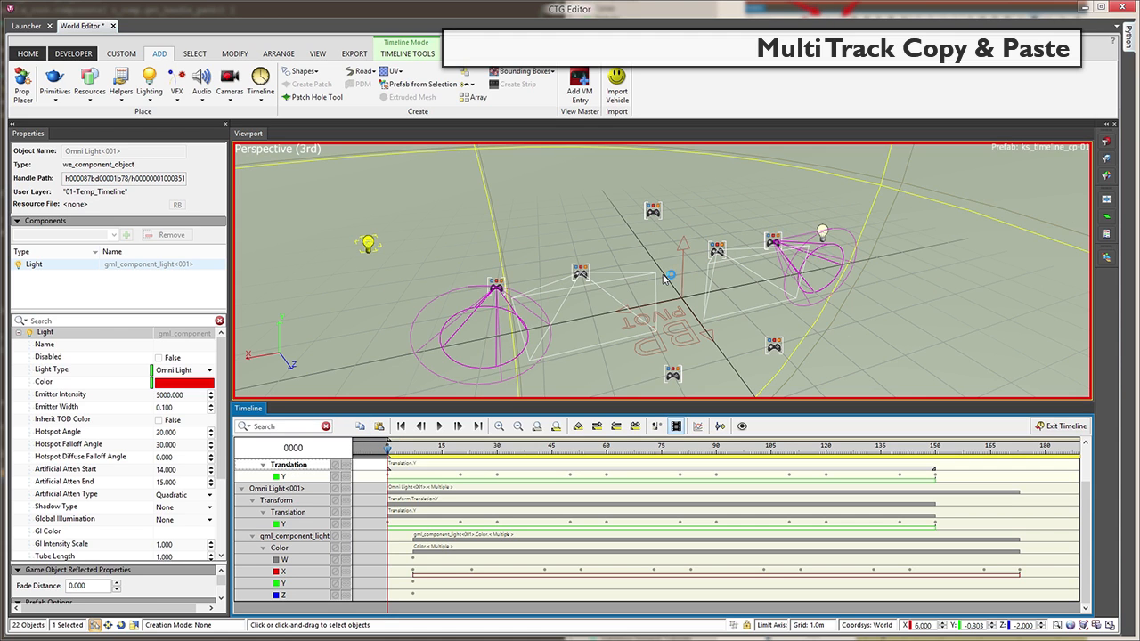
- Move Game Object<001> in the viewport to X 0.000 and Z -2.000 to create Translation X and Z tracks at frame 0
click(652, 212)
right_click(648, 212)
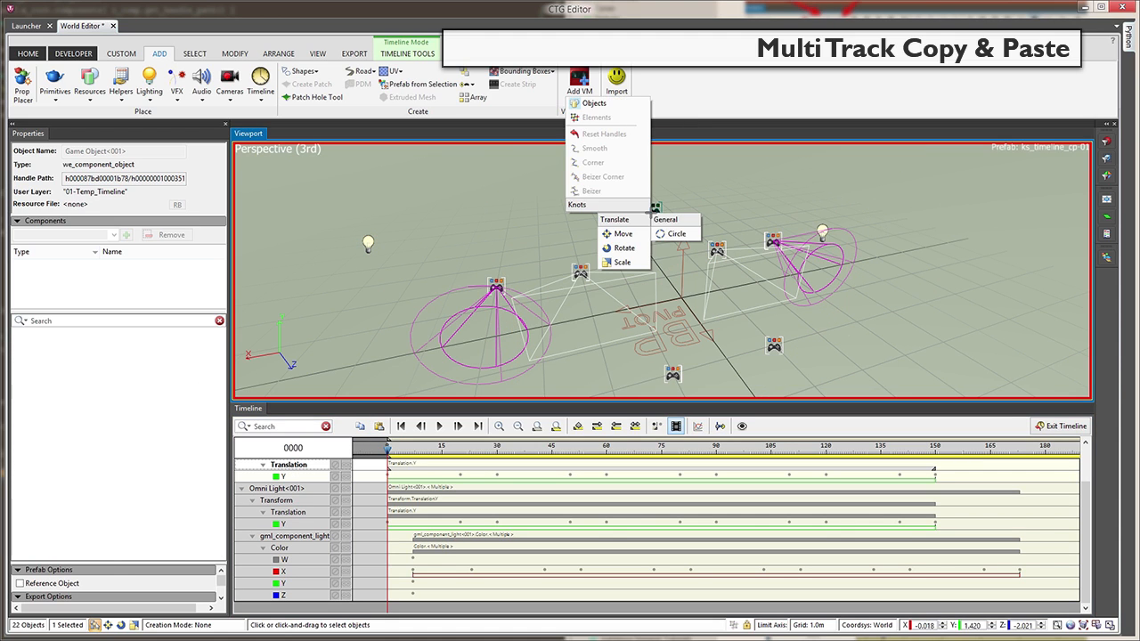
click(623, 234)
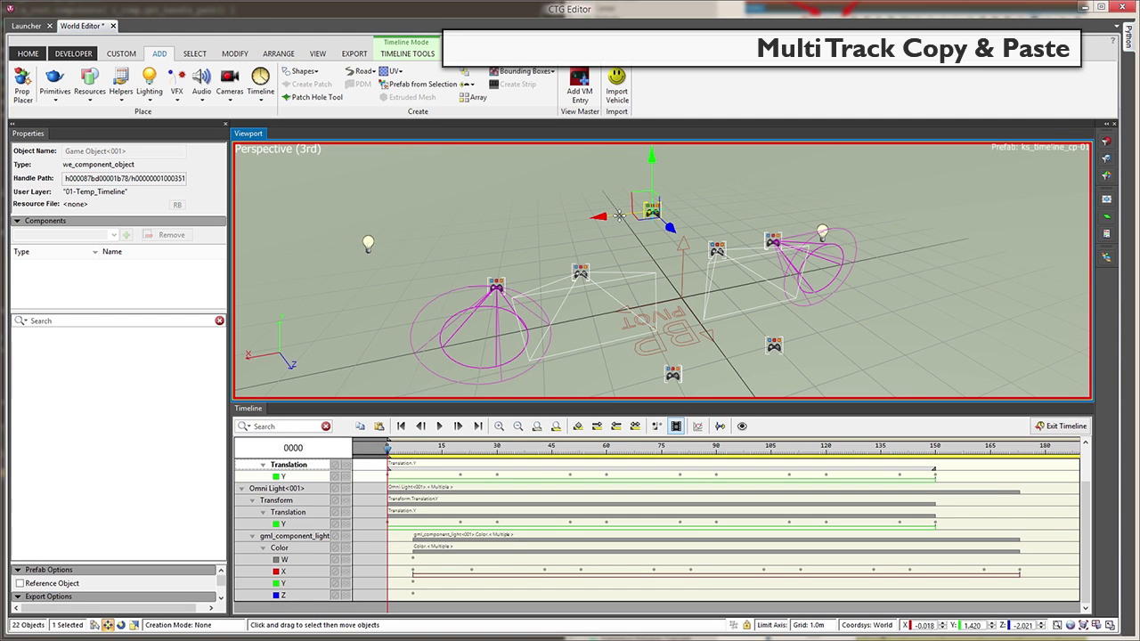
drag(620, 216, 672, 228)
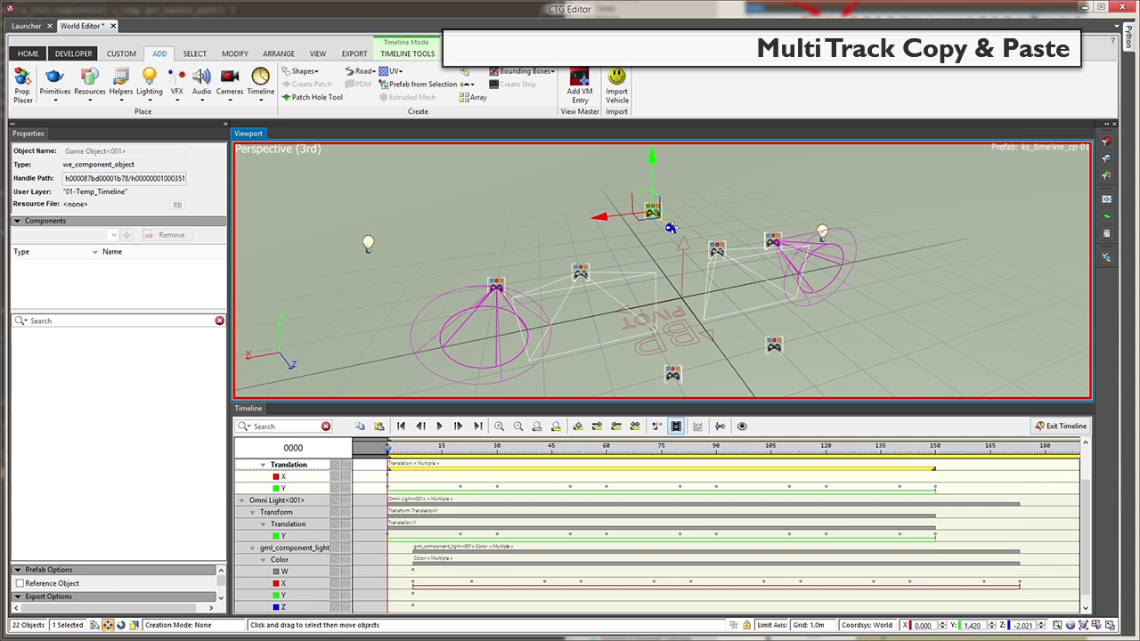
- Paste the copied Color X and Z tracks onto Game Object<001>'s Translation X and Z tracks at frame 0
click(289, 478)
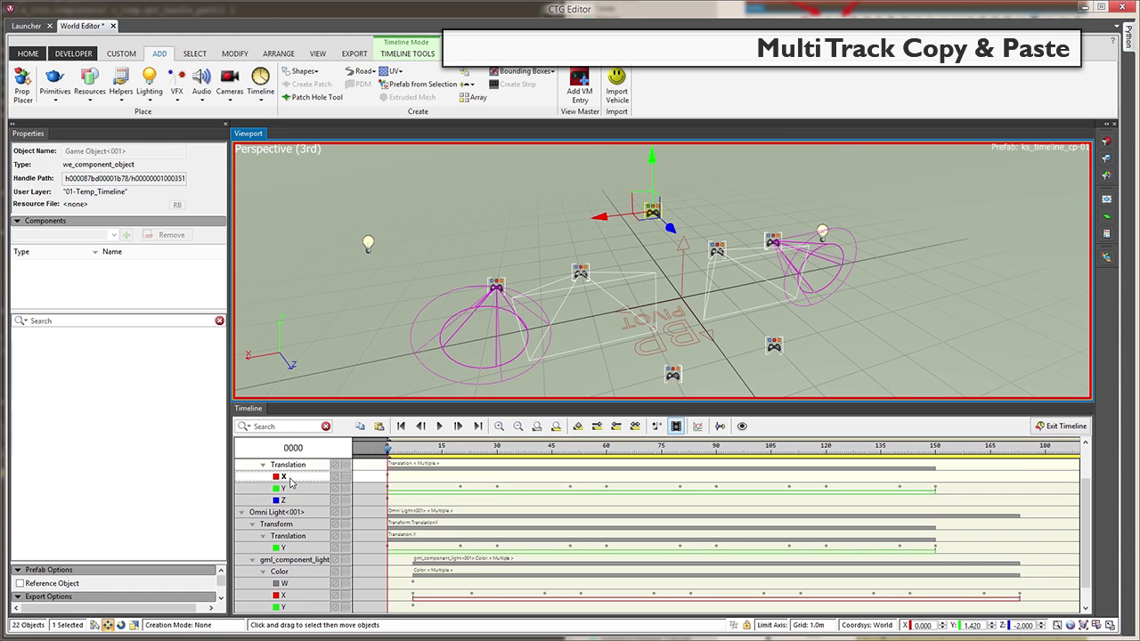
click(379, 427)
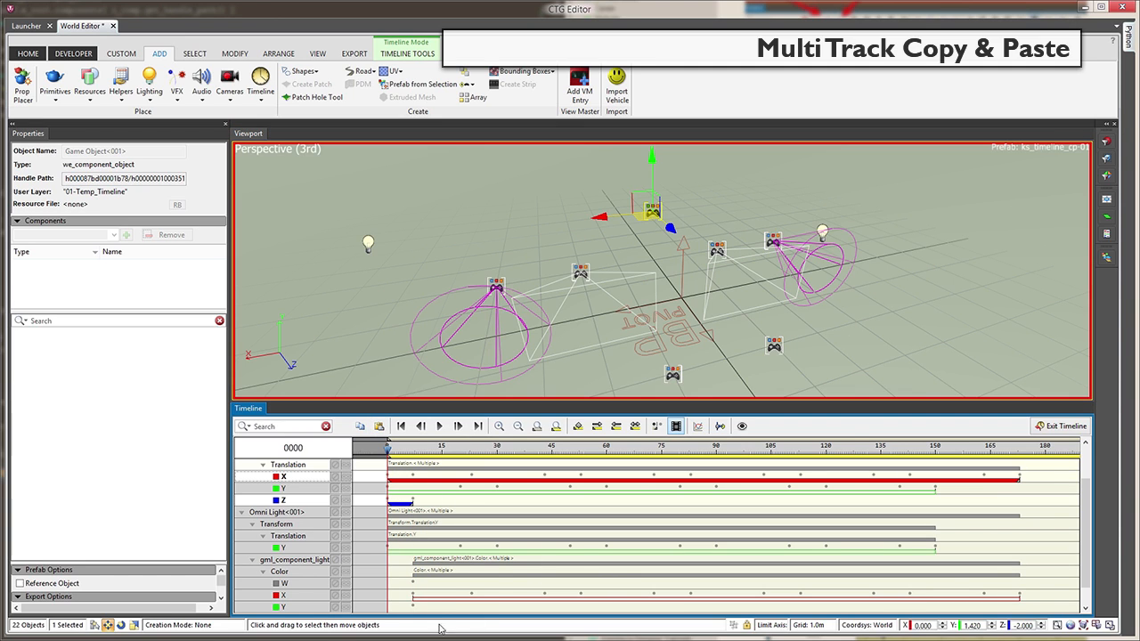
middle_drag(485, 555, 474, 554)
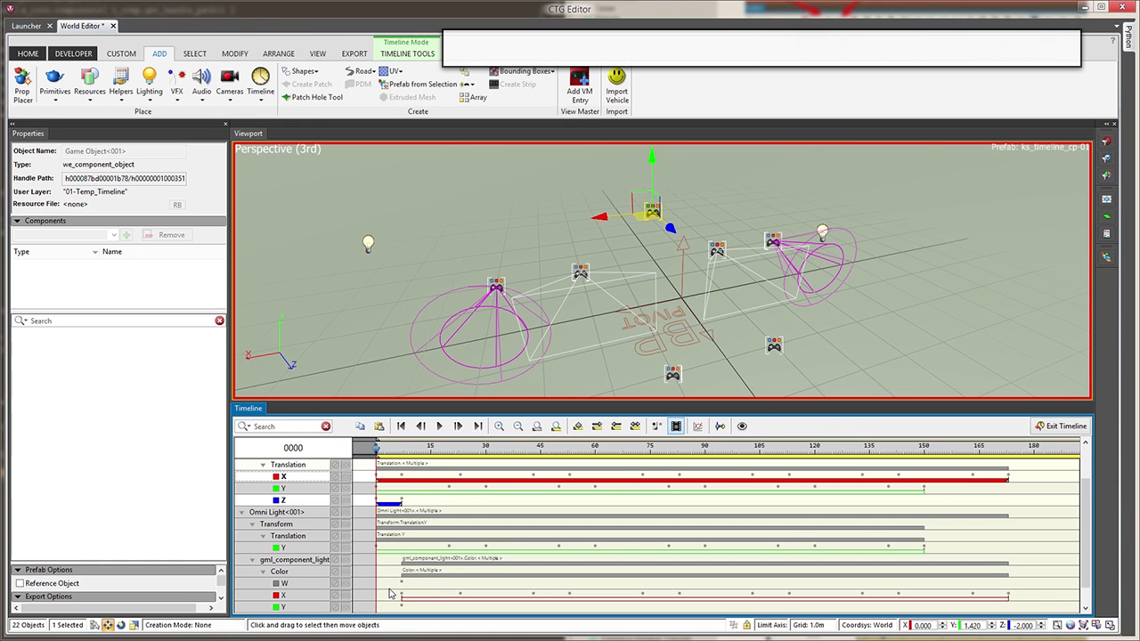
- Scrub the timeline to frame 29 to check the pasted animation, and collapse the Omni Light<001> and Game Object<001> tracks
drag(379, 451, 378, 519)
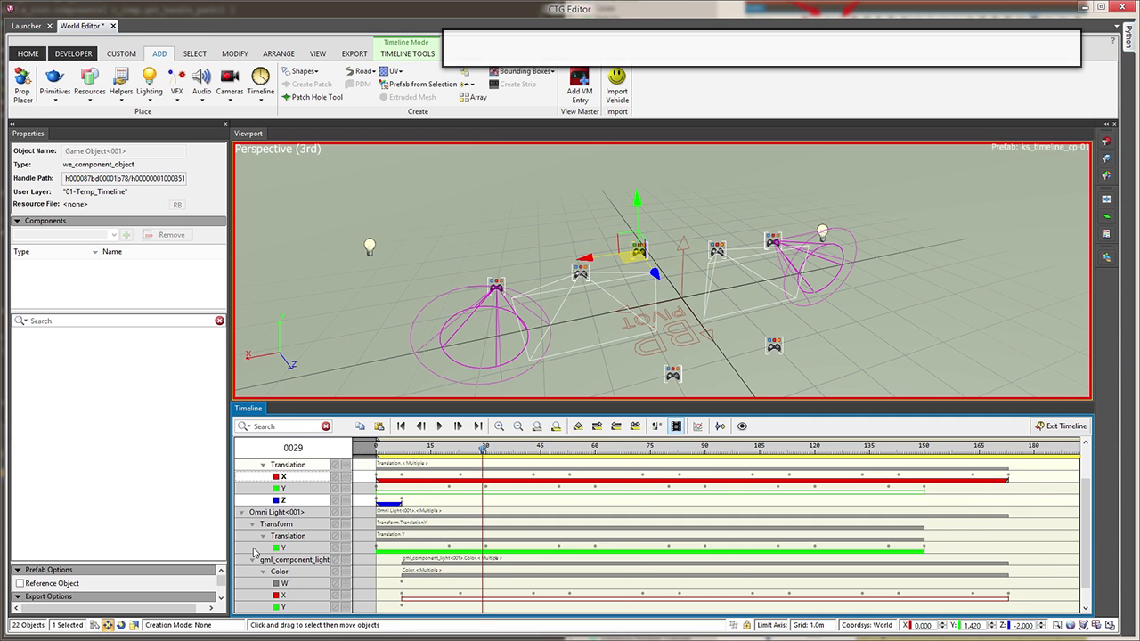
click(241, 512)
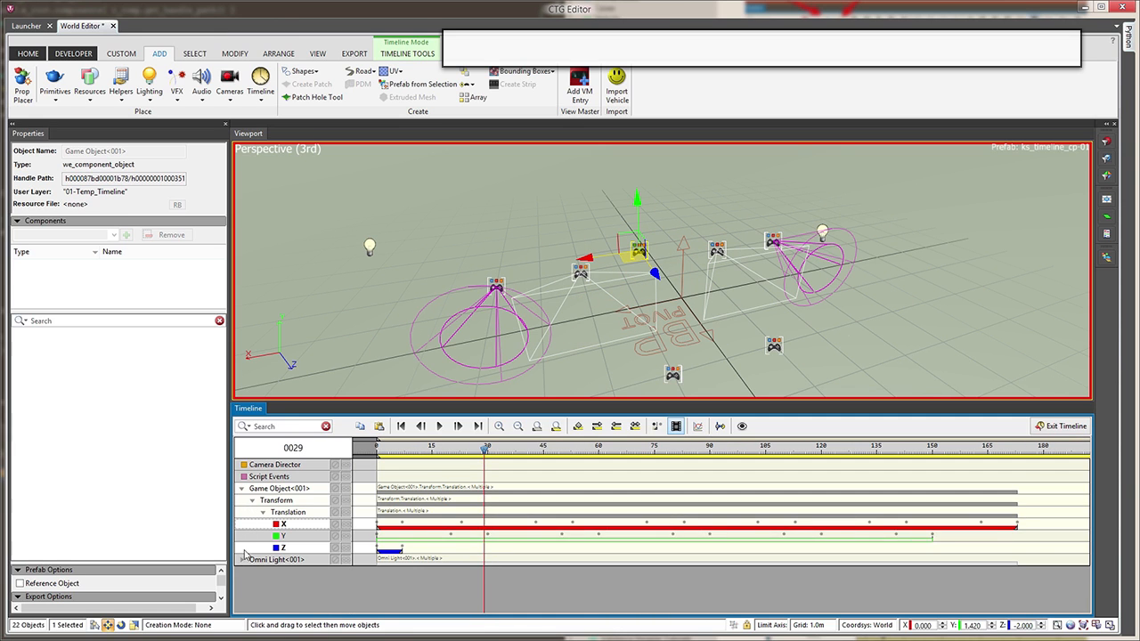
click(241, 488)
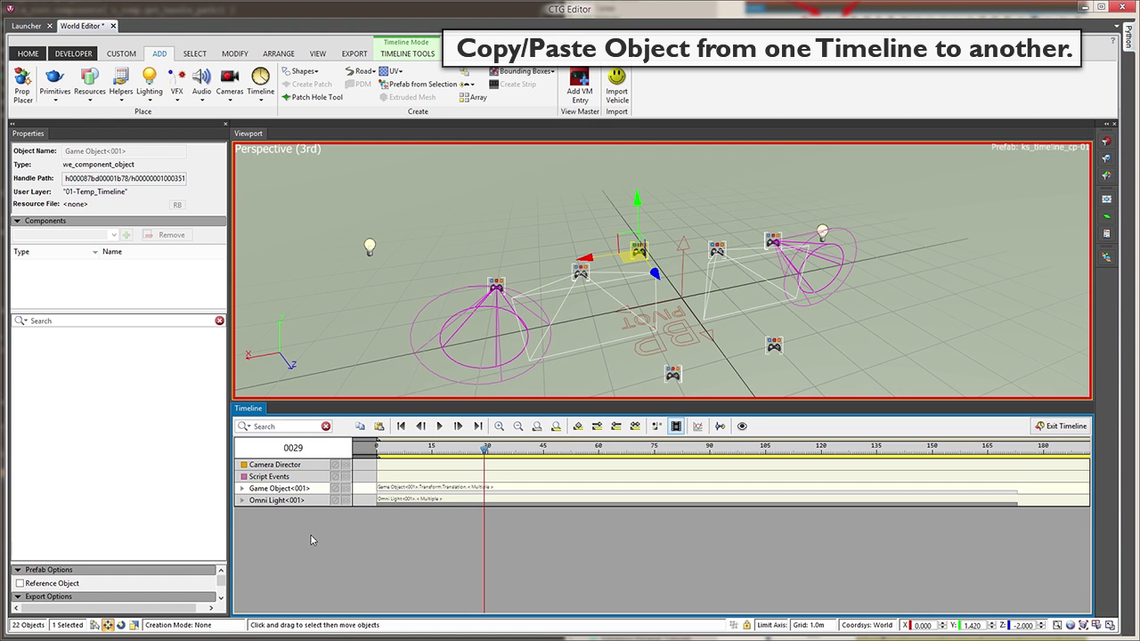
- Copy Omni Light<001> from the current timeline and paste it into Timeline Controller<002>'s timeline
click(271, 502)
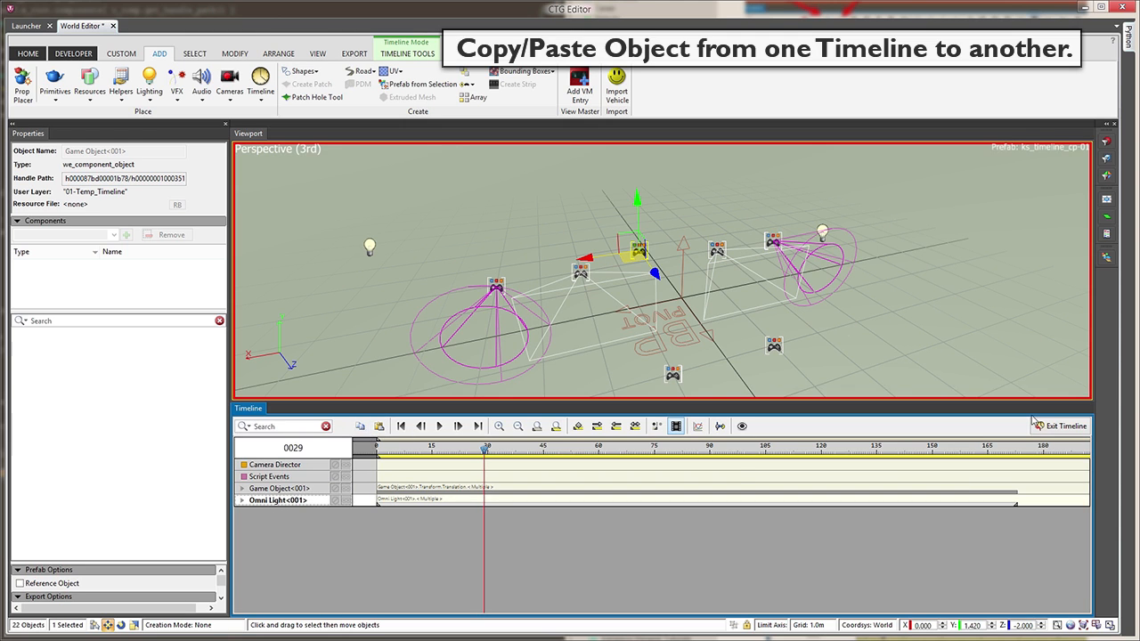
click(1062, 426)
click(867, 515)
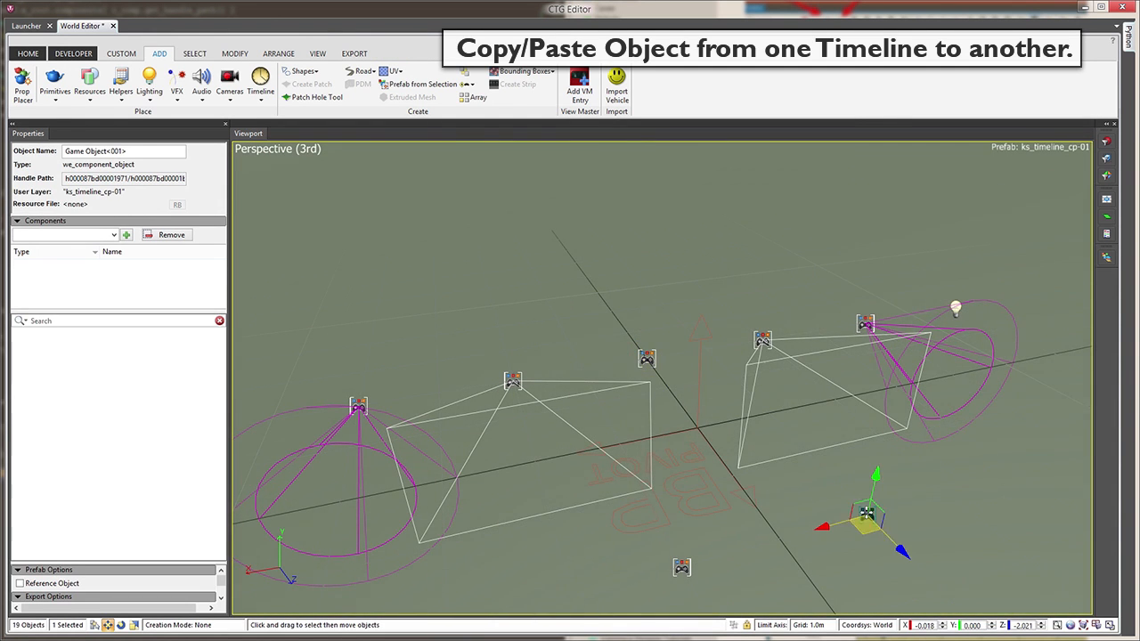
click(187, 358)
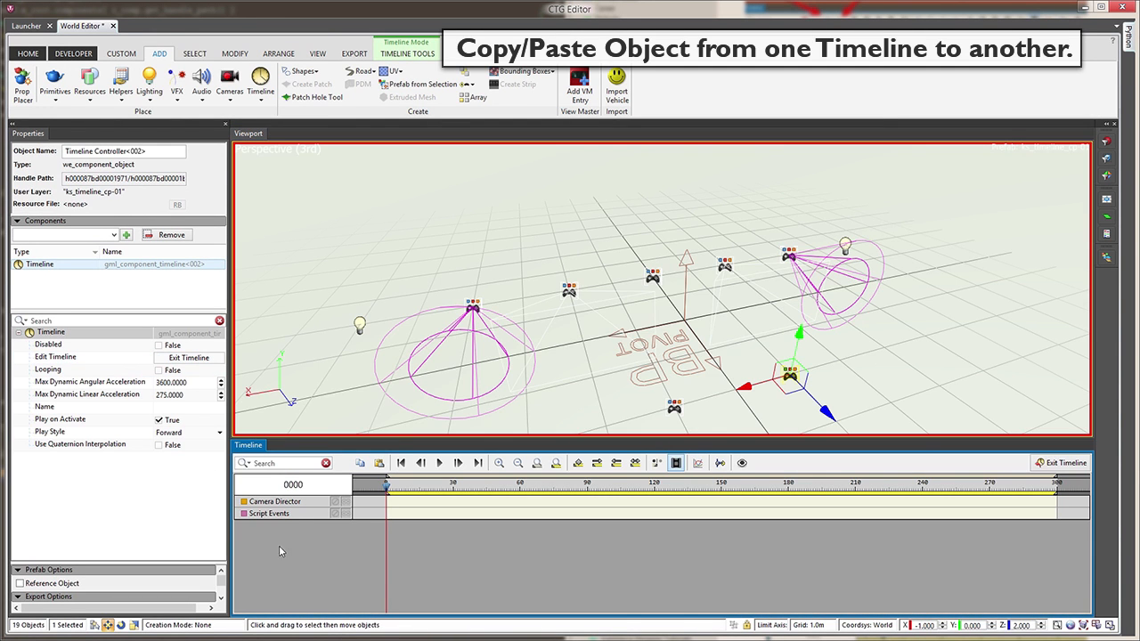
click(360, 464)
click(380, 463)
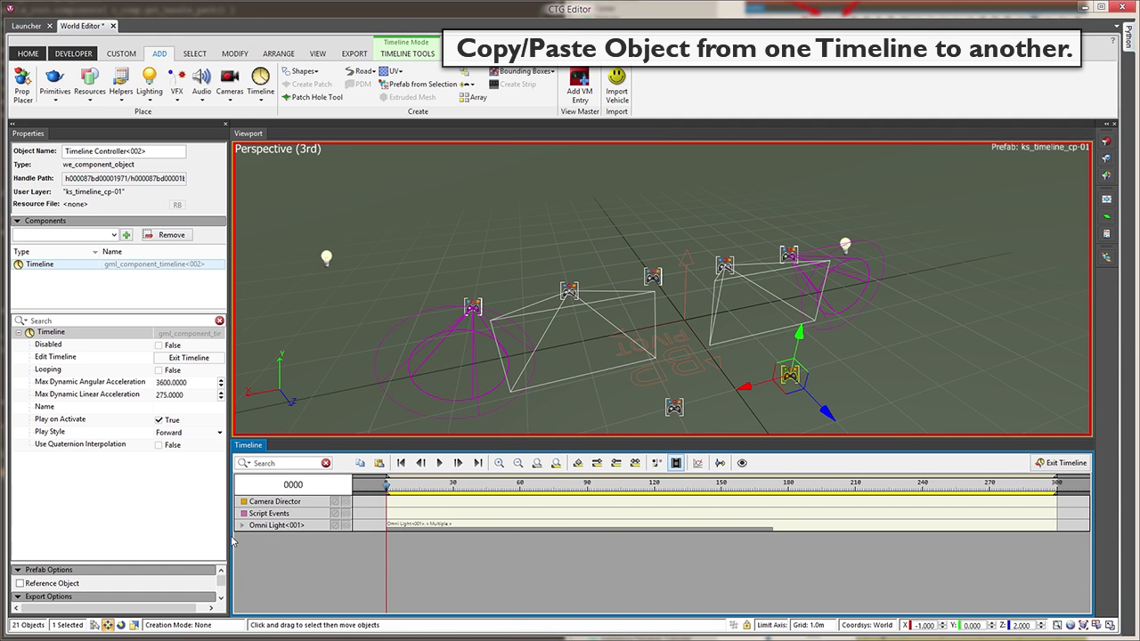
- Expand Omni Light<001>'s Transform, Translation and Color tracks and scrub to frame 55 to check the pasted animation
click(242, 525)
click(251, 537)
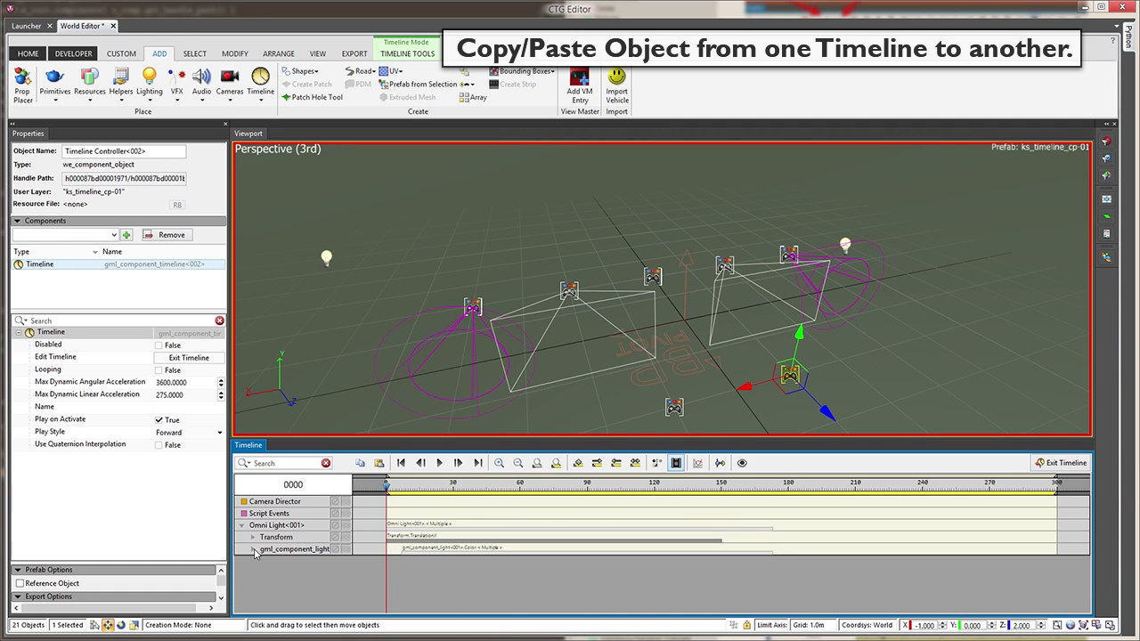
click(263, 549)
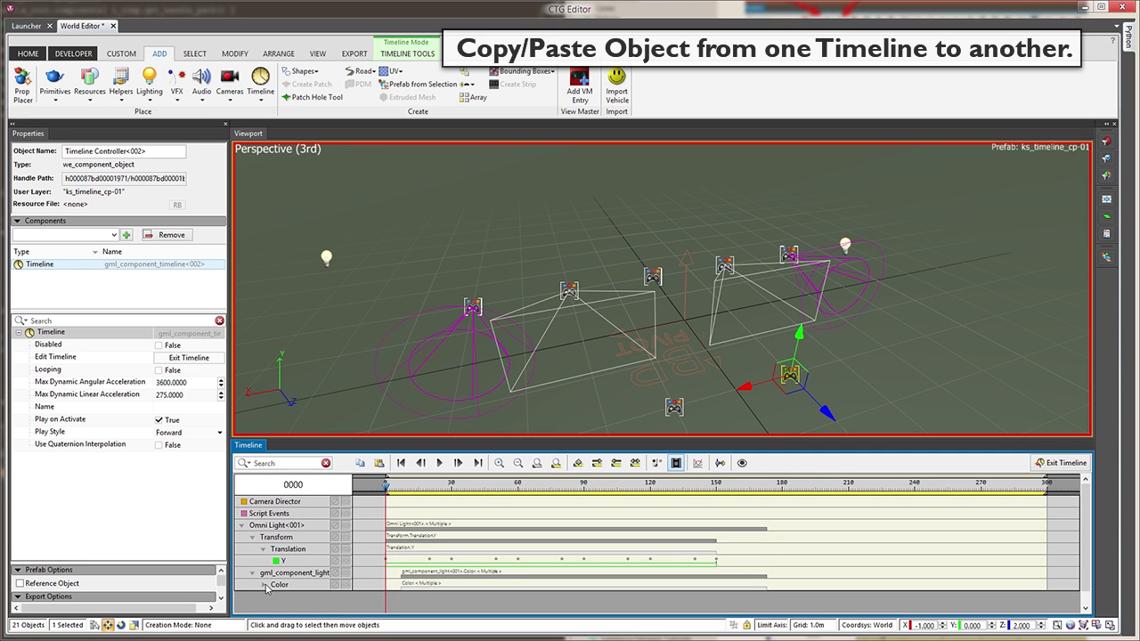
click(263, 584)
drag(386, 487, 507, 488)
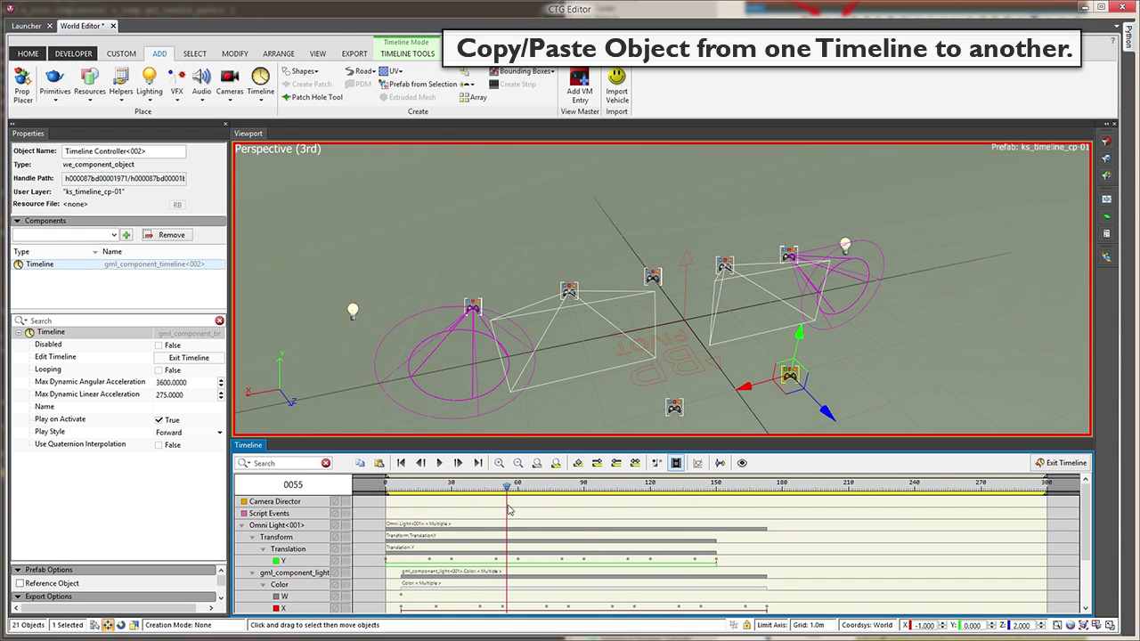
- Remove Omni Light<001> from Timeline Controller<002>'s timeline
right_click(275, 526)
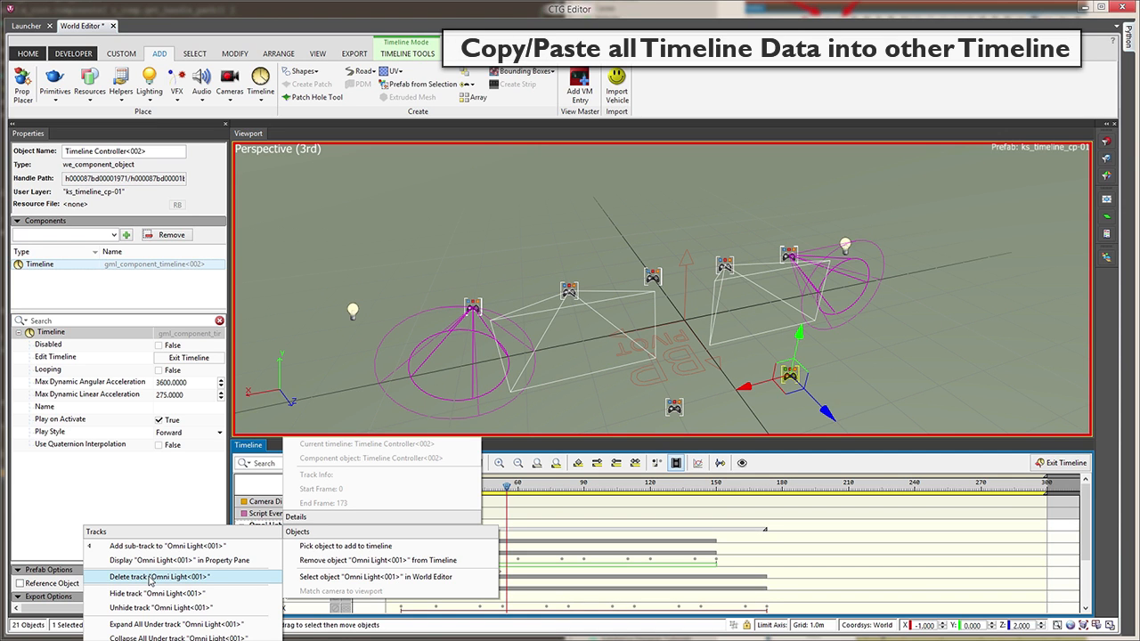
click(322, 562)
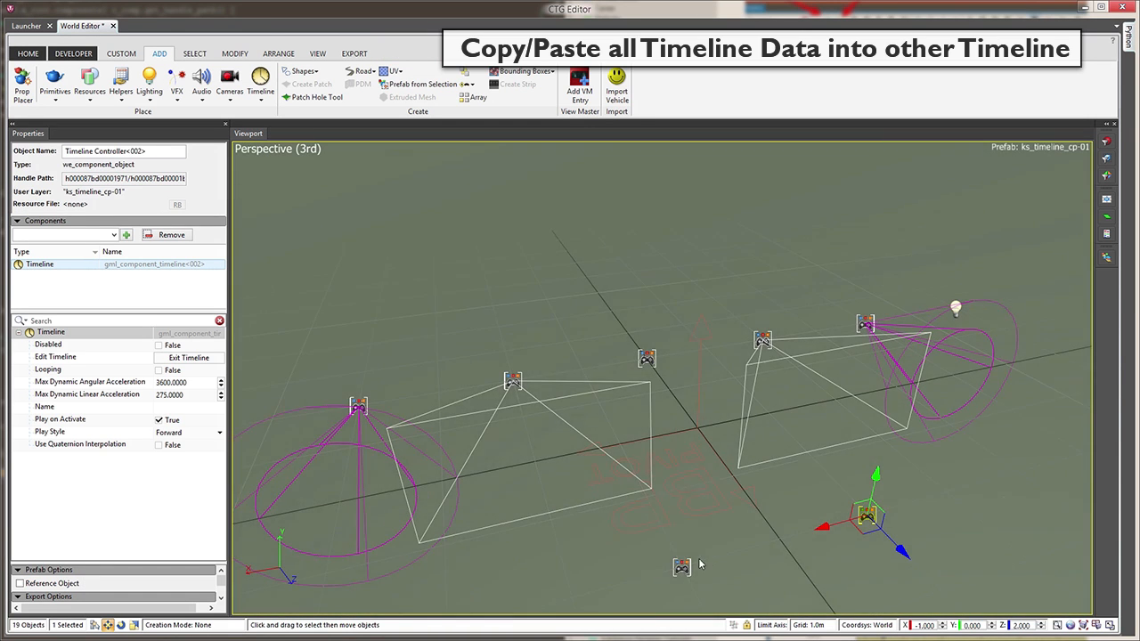
- Copy all the timeline data from Timeline Controller<001> and paste it into Timeline Controller<002>'s timeline
click(681, 565)
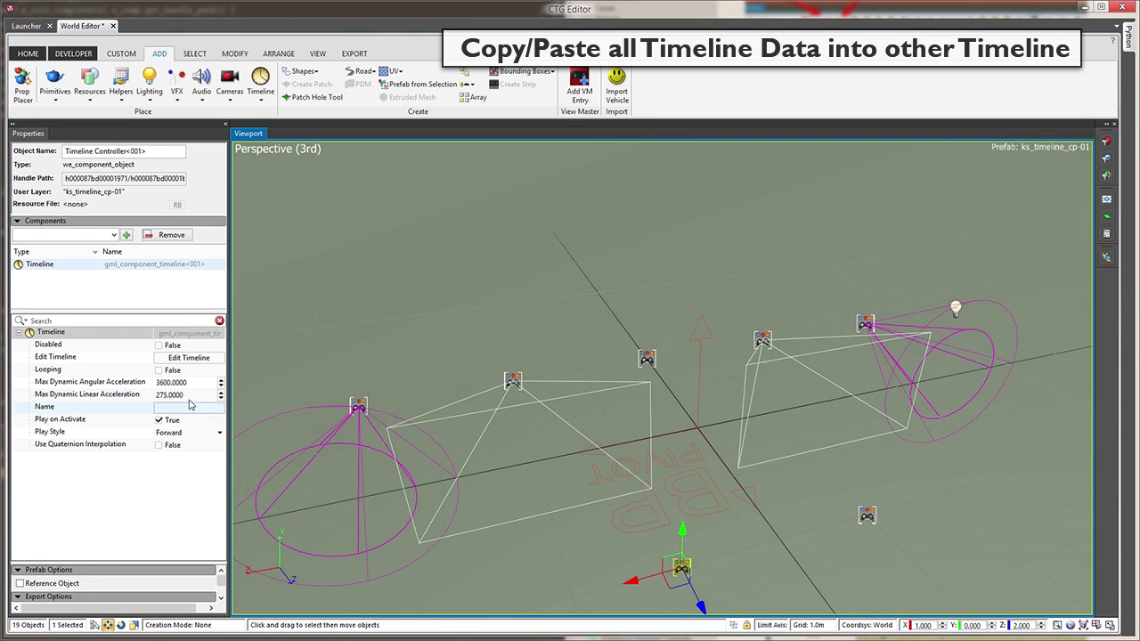
click(184, 358)
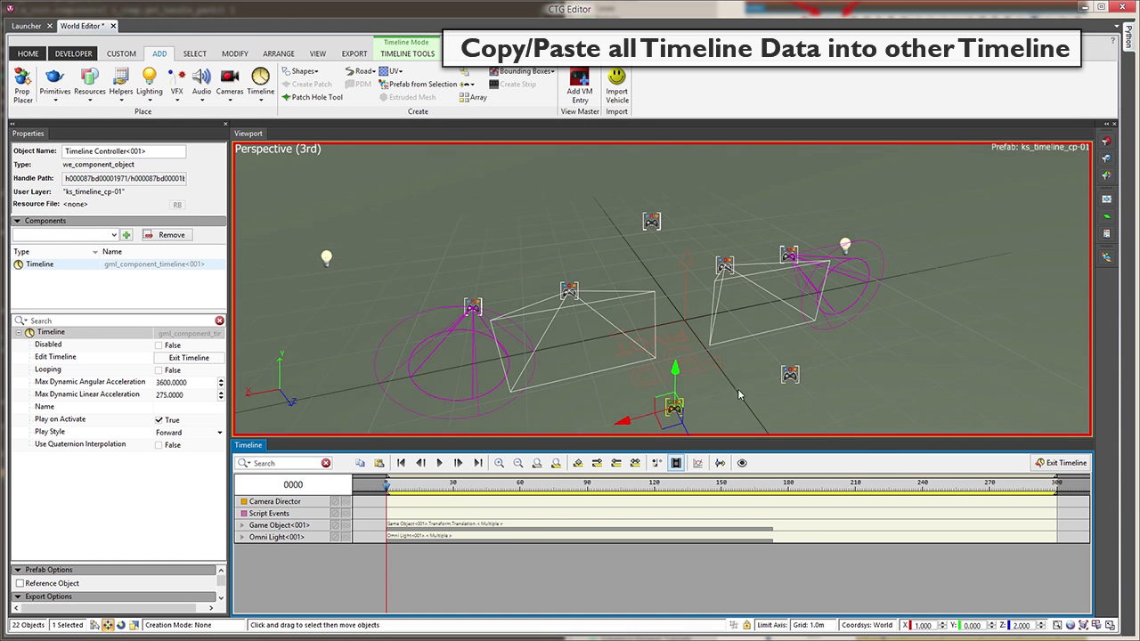
click(1040, 463)
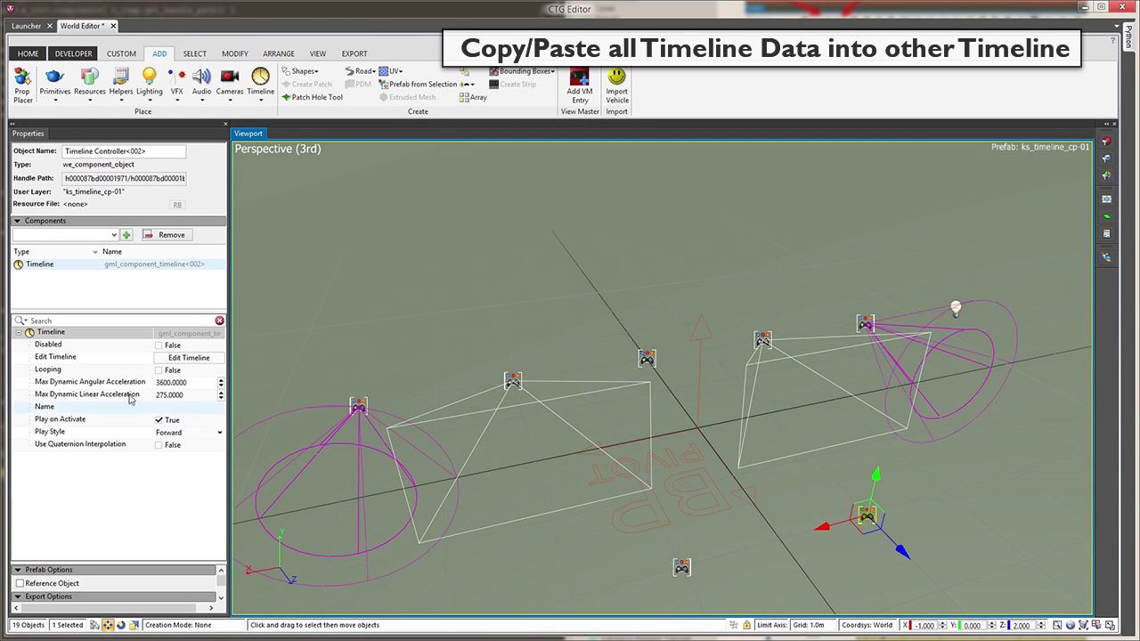
click(182, 357)
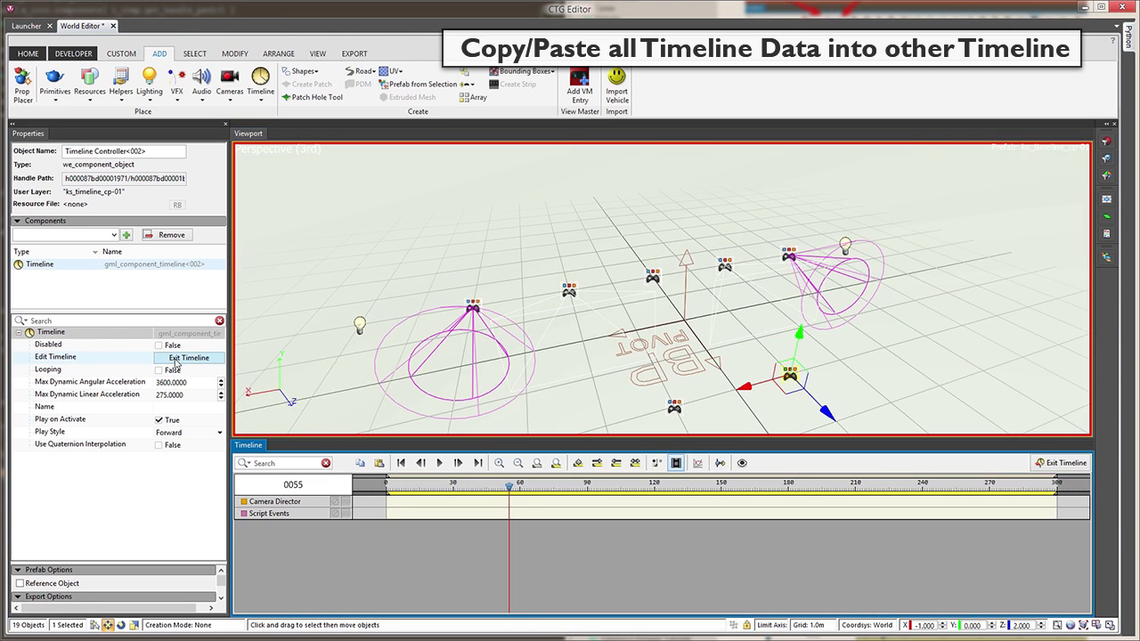
click(379, 463)
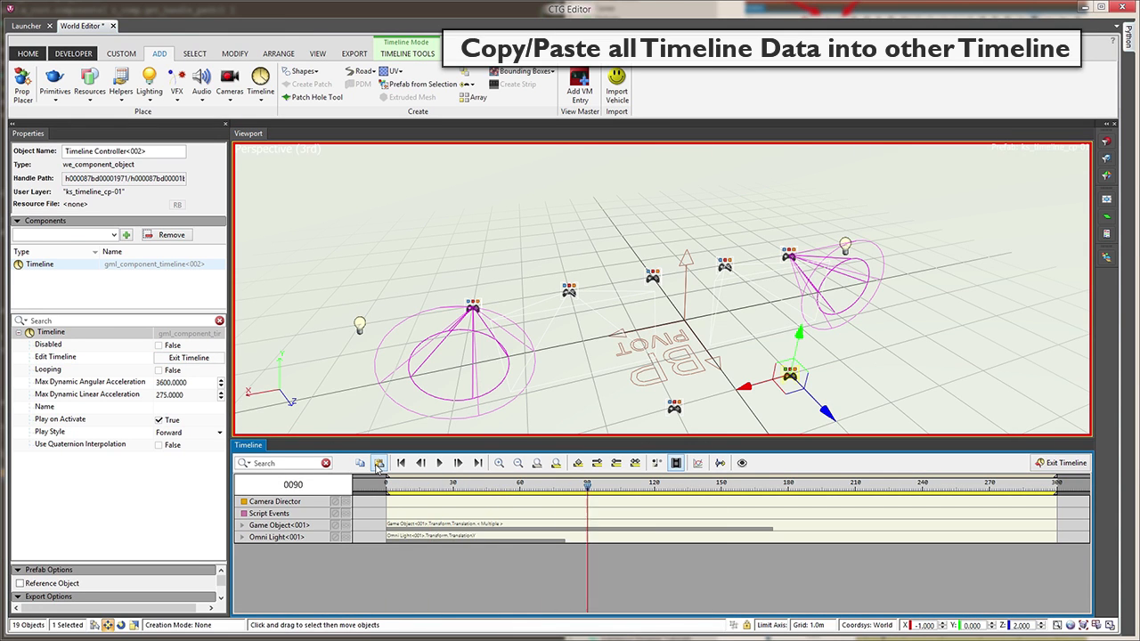